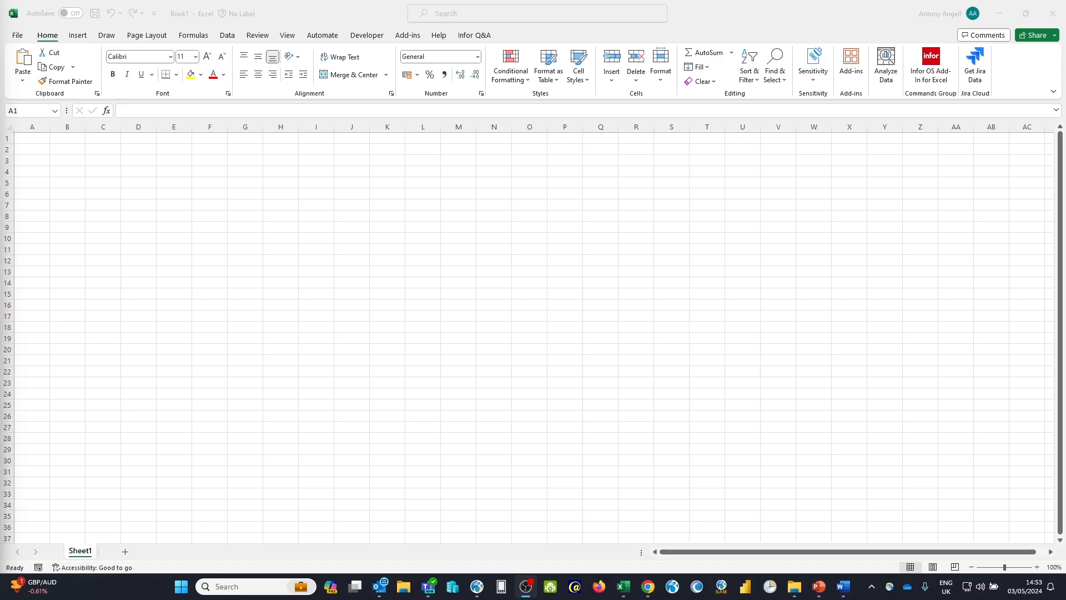
Step: Start a new data import from an OData feed with cell B2 selected
left_click(72, 150)
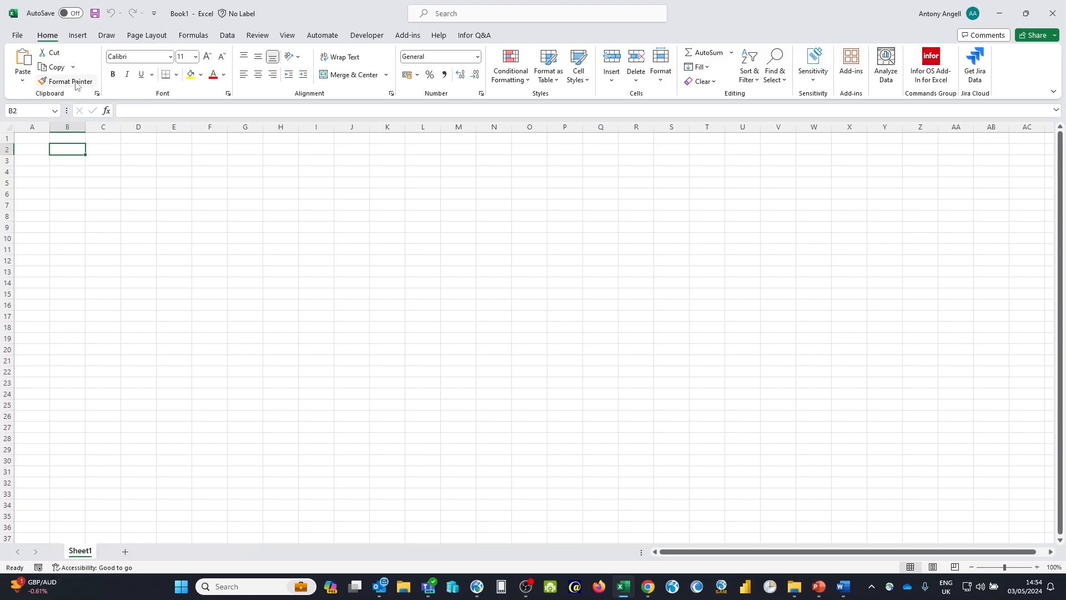
left_click(228, 36)
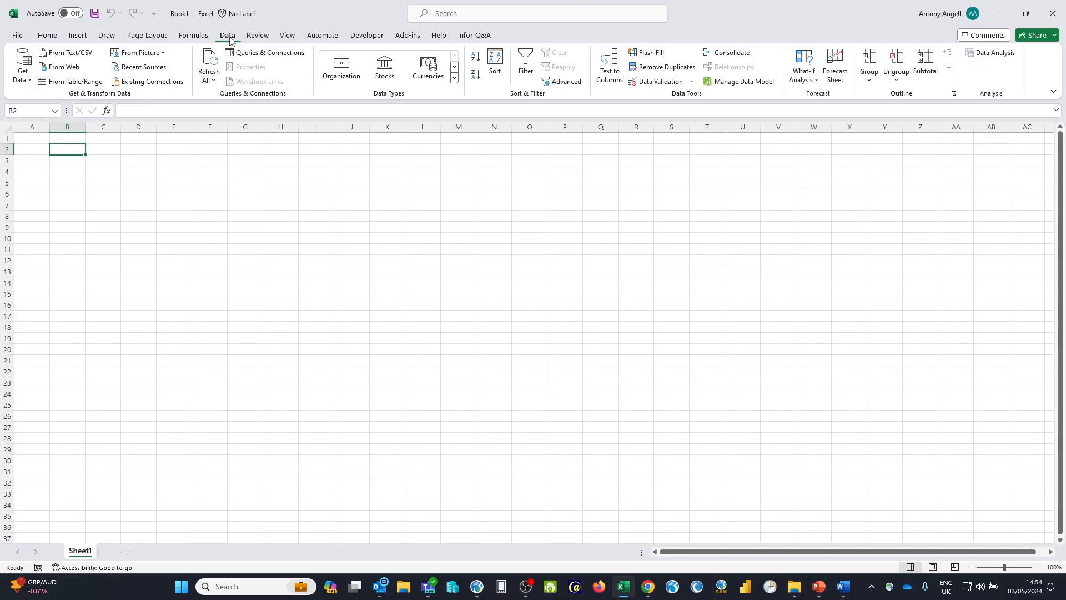
left_click(23, 75)
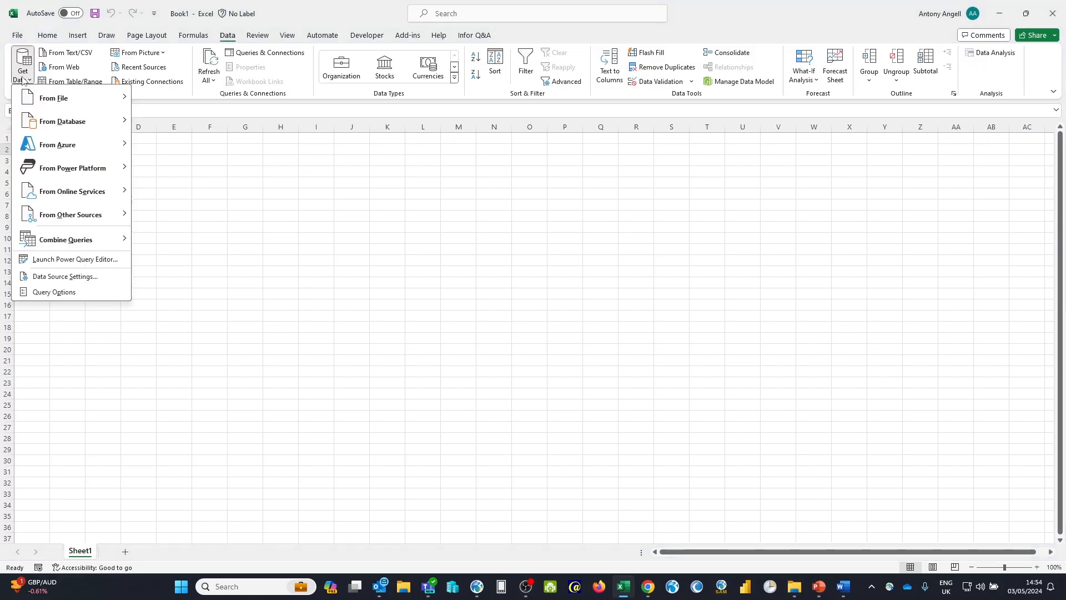
mouse_move(69, 215)
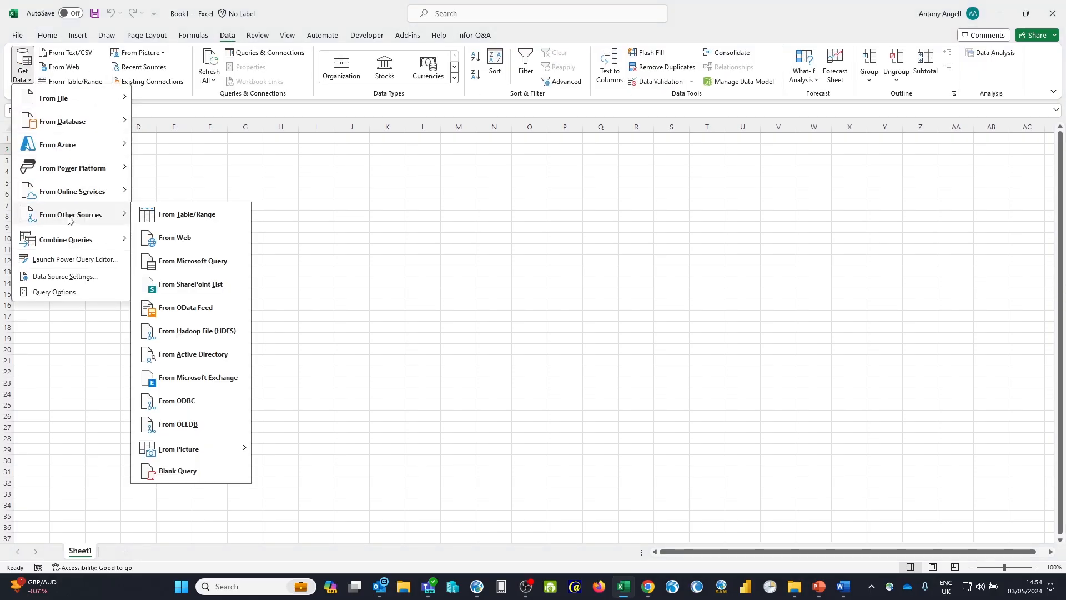
left_click(191, 307)
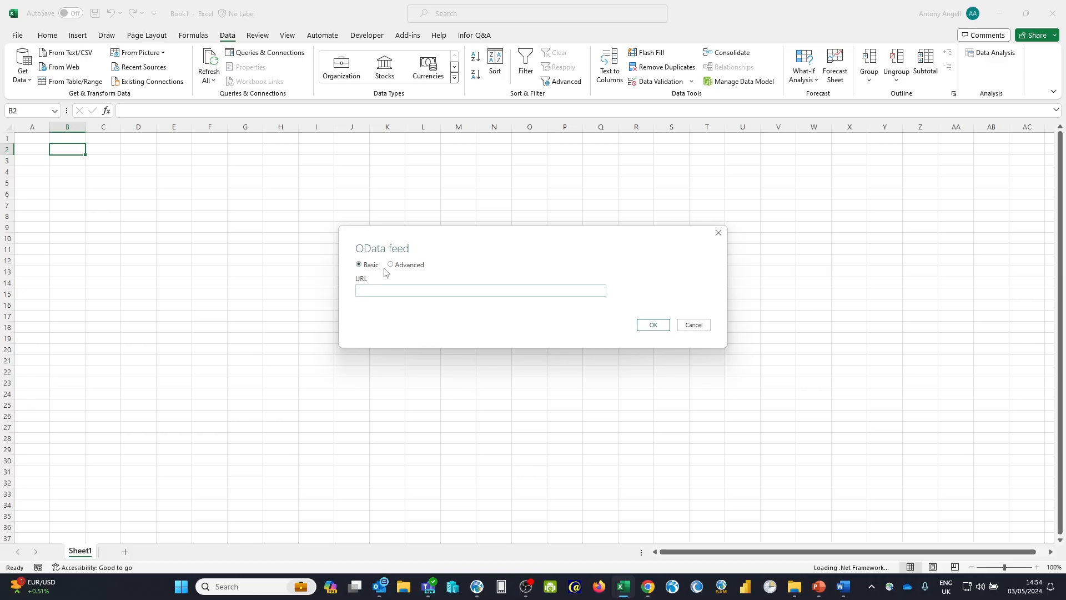
left_click(819, 586)
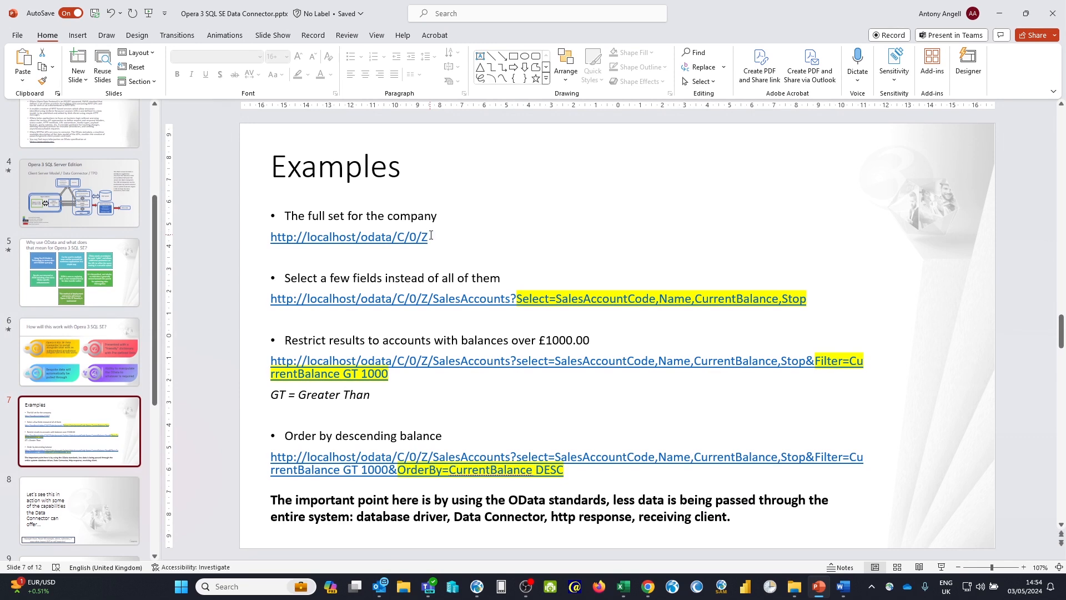
left_click_drag(435, 243, 272, 244)
key("ctrl+c")
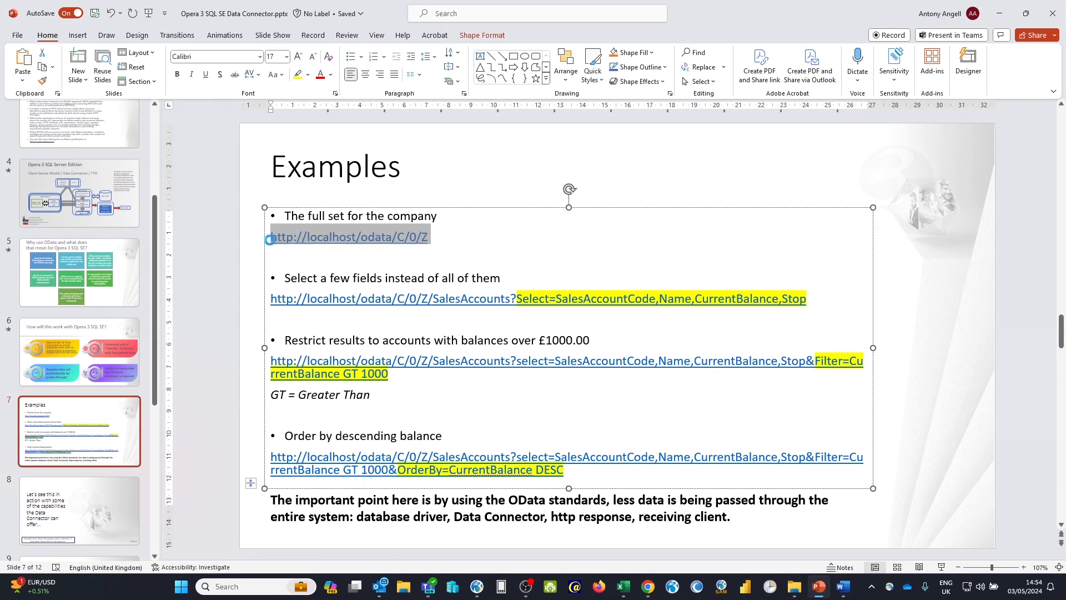
Step: Back in Excel, connect the OData feed to the copied URL and load the SalesAccounts table into the workbook
left_click(1000, 15)
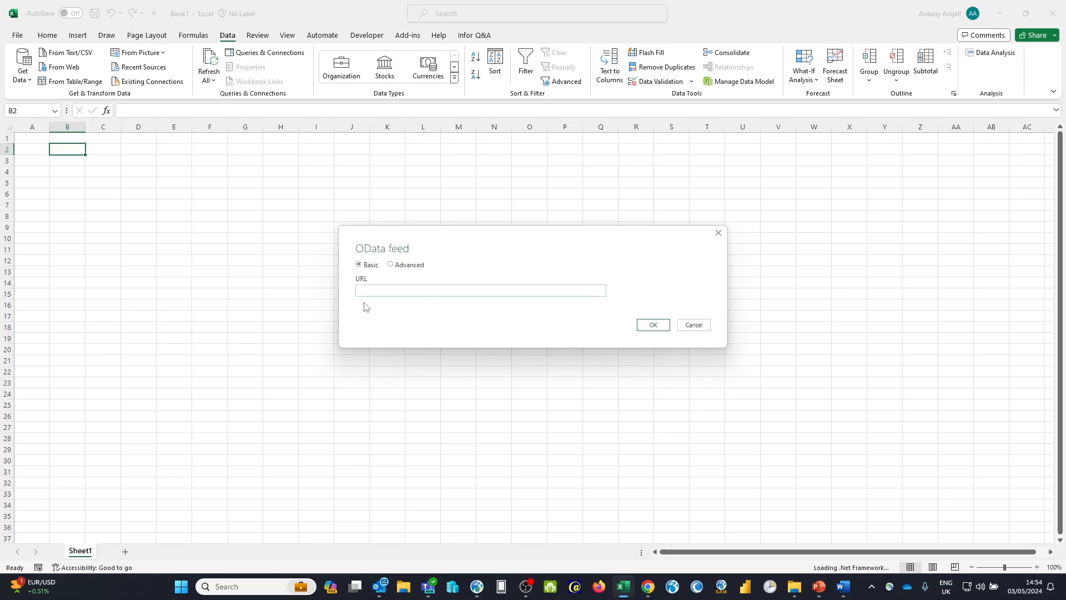
key("ctrl+v")
left_click(646, 325)
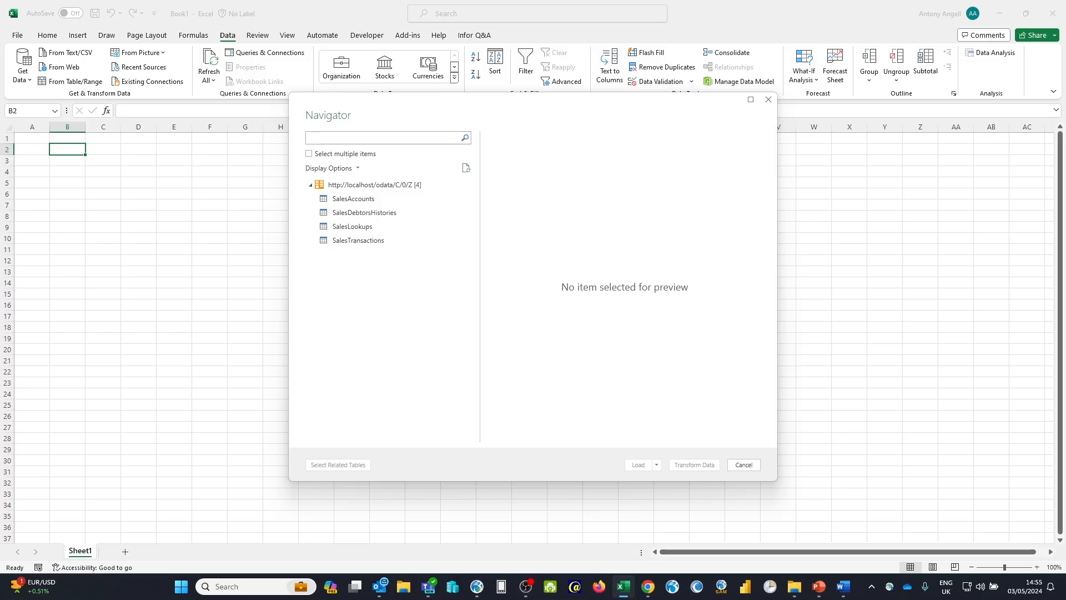
left_click(360, 204)
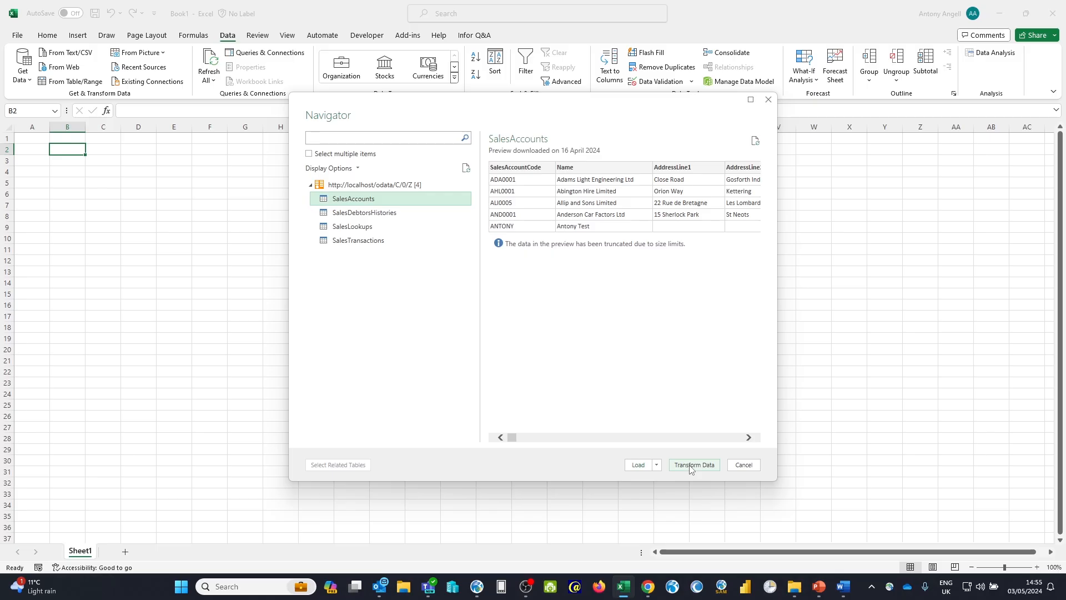
left_click(644, 469)
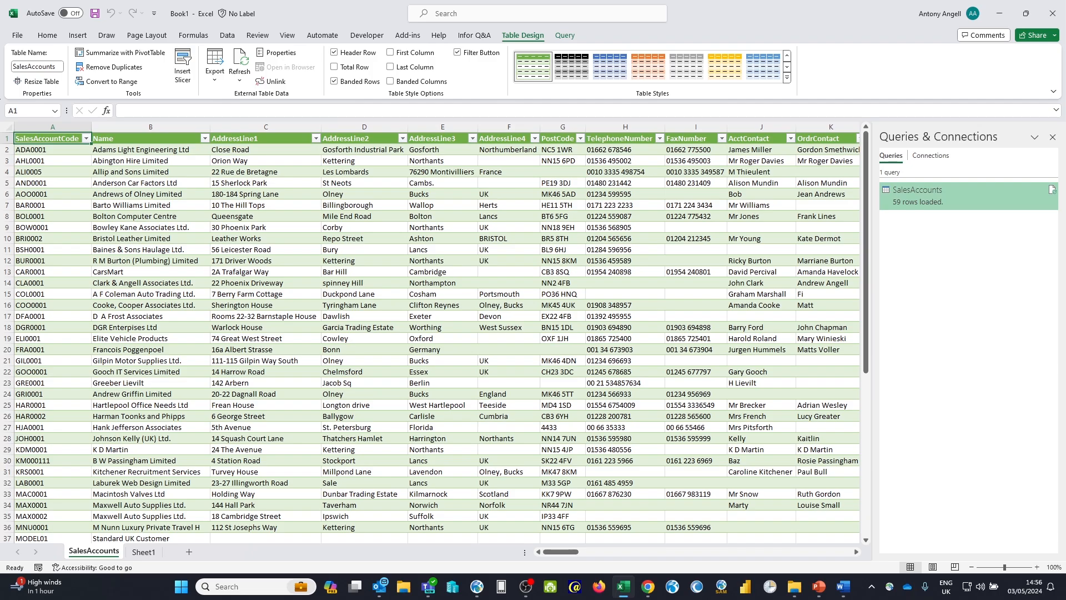
Step: Select cell A1 on Sheet1 and, in PowerPoint, copy the "Order by descending balance" URL from the Examples slide
left_click(144, 552)
left_click(33, 137)
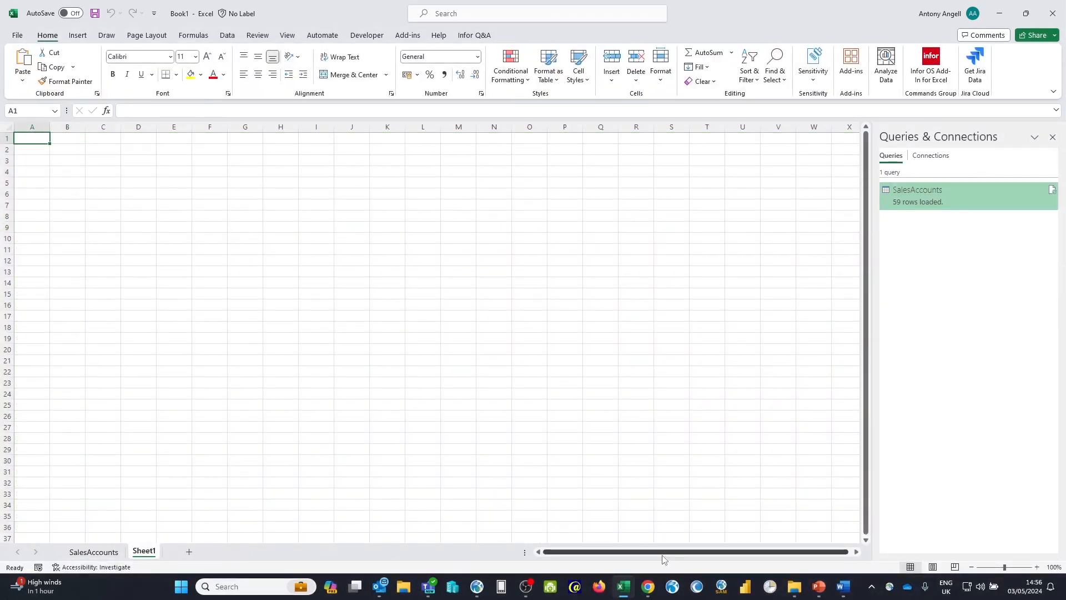
left_click(821, 588)
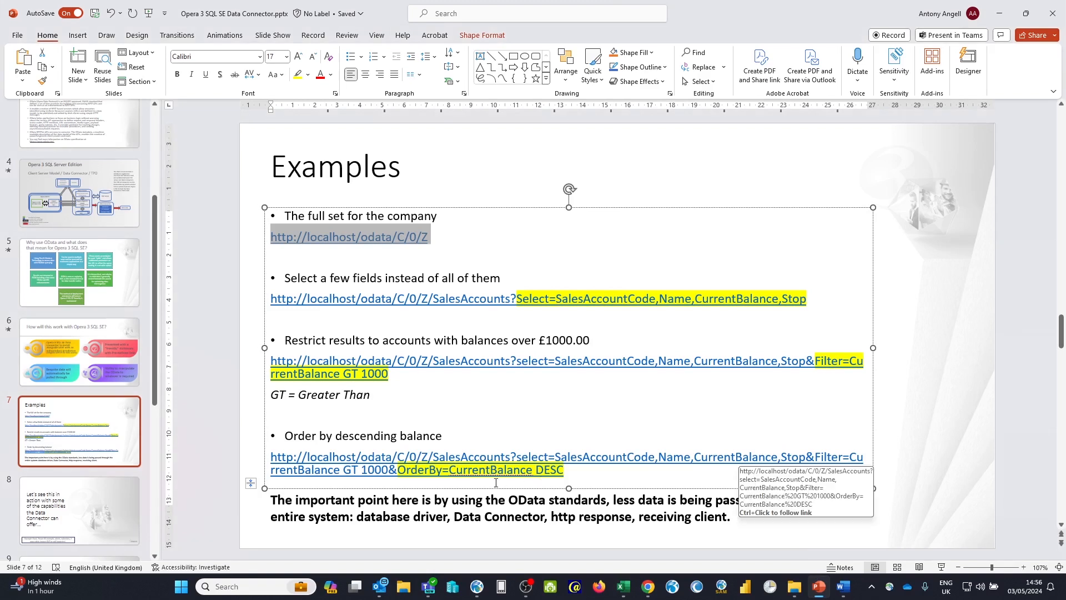
left_click_drag(570, 468, 272, 459)
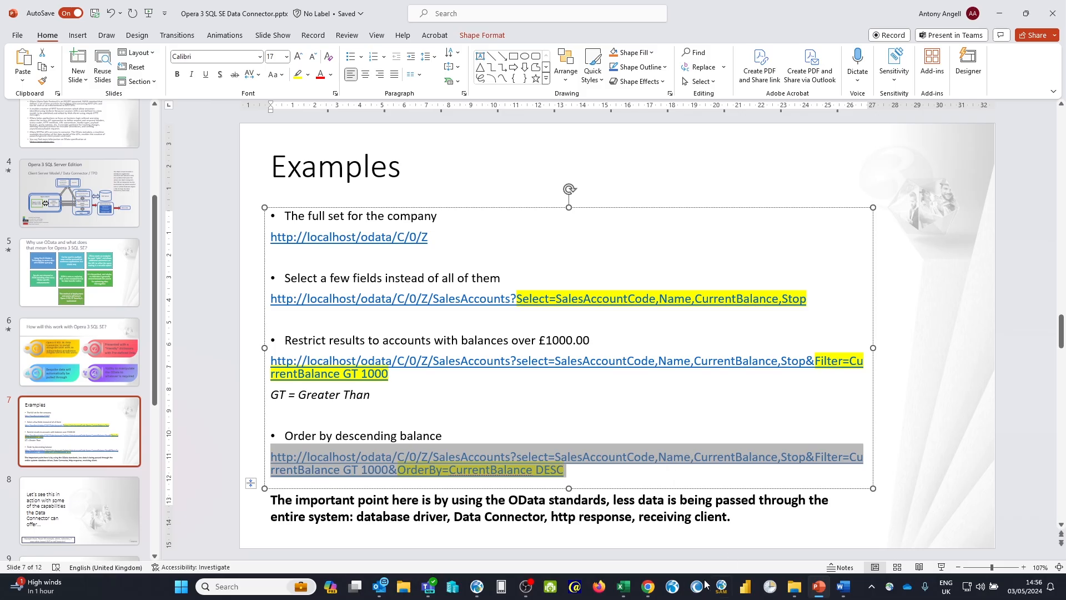
Step: Back in Excel, create another OData feed import from the copied SalesAccounts query URL and load its data
left_click(627, 589)
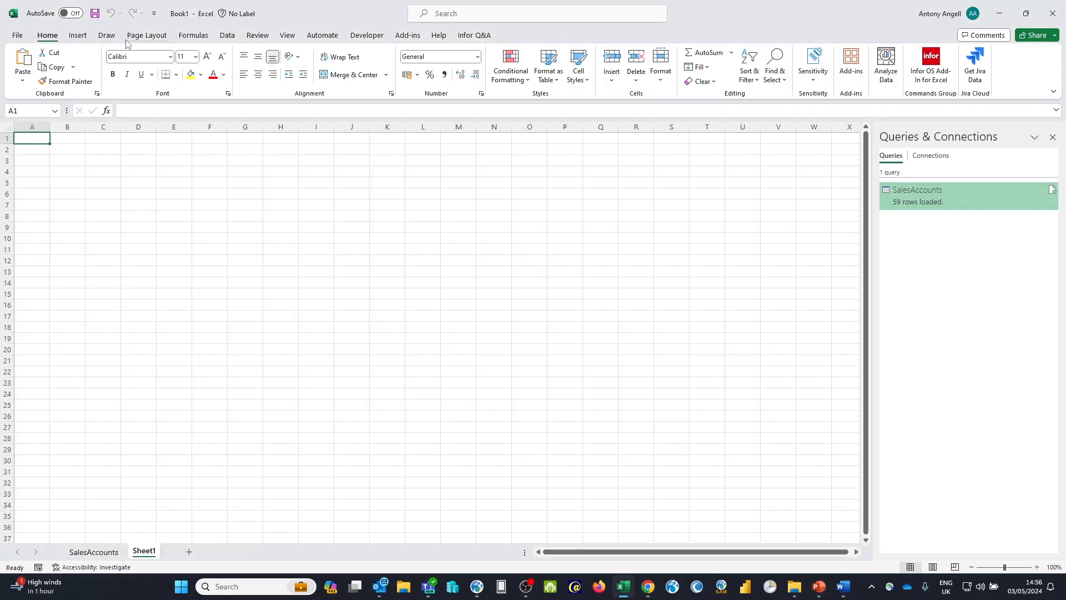
left_click(226, 36)
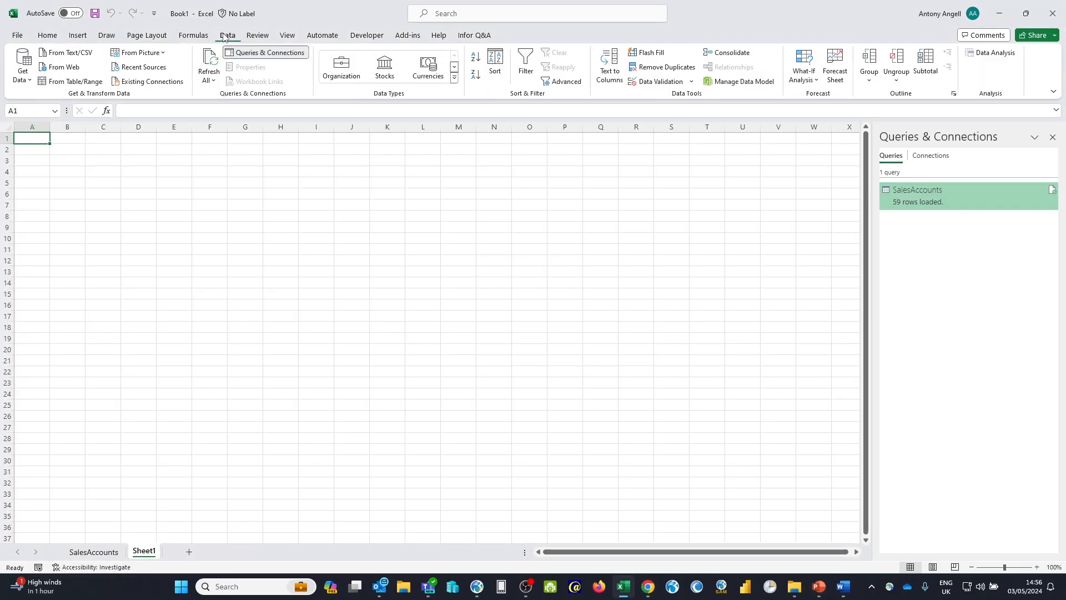
left_click(27, 81)
mouse_move(82, 217)
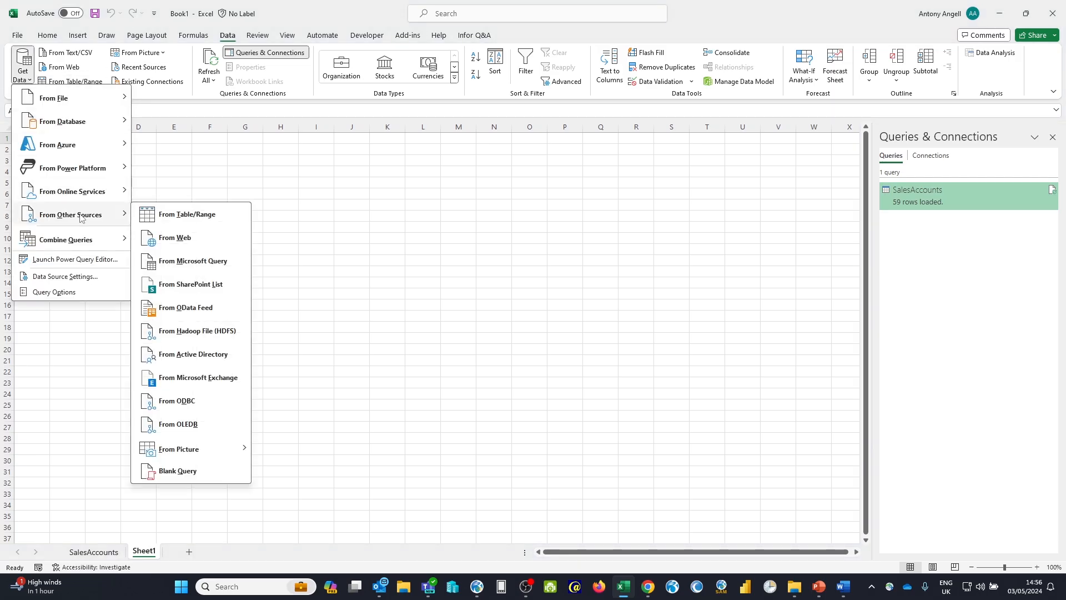
left_click(203, 313)
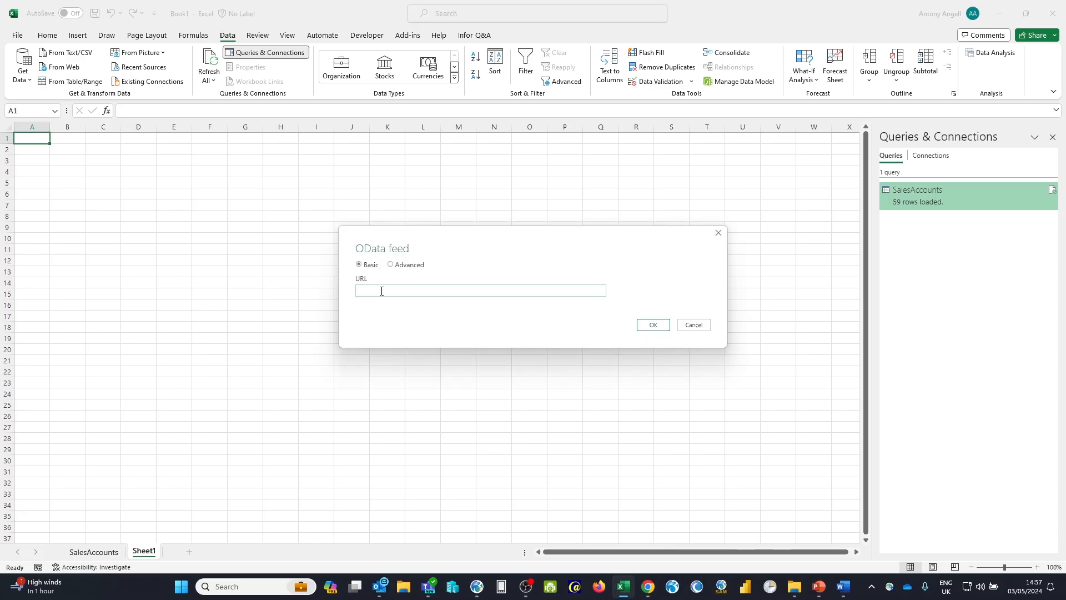
key("ctrl+v")
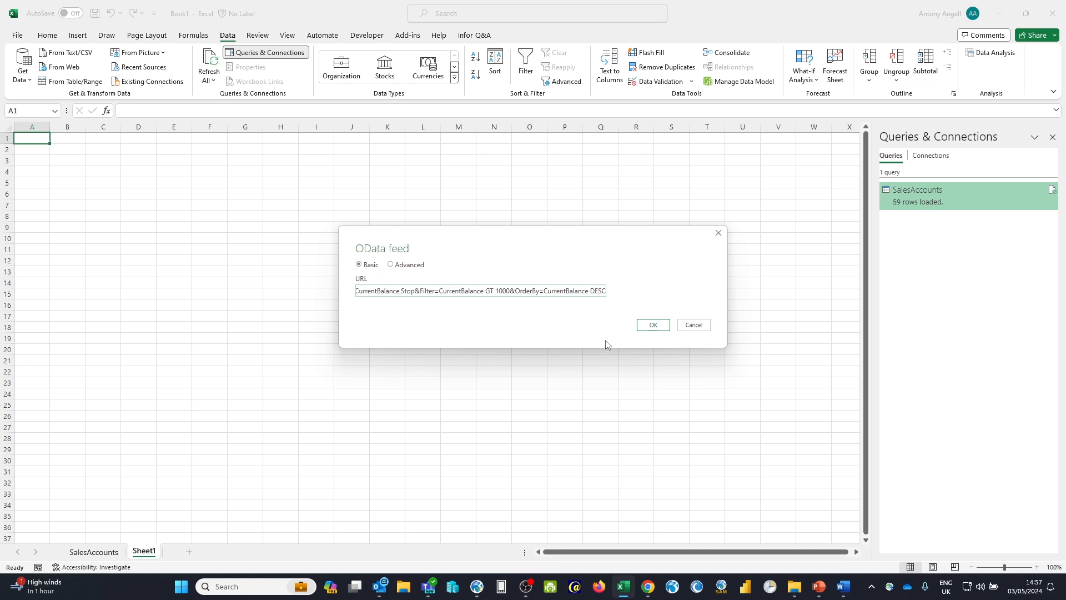
left_click(654, 329)
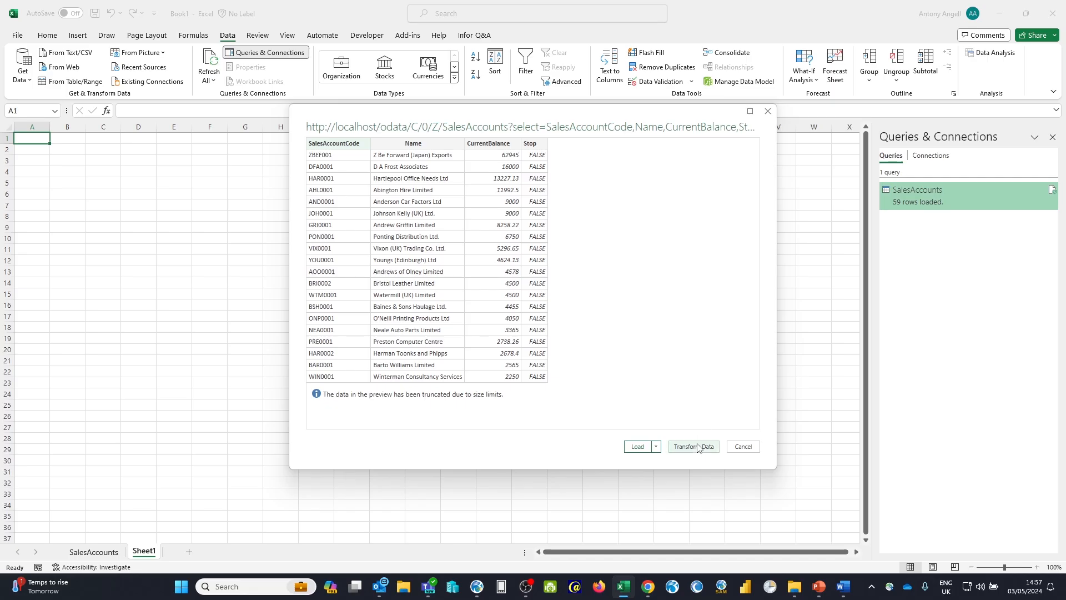
left_click(637, 448)
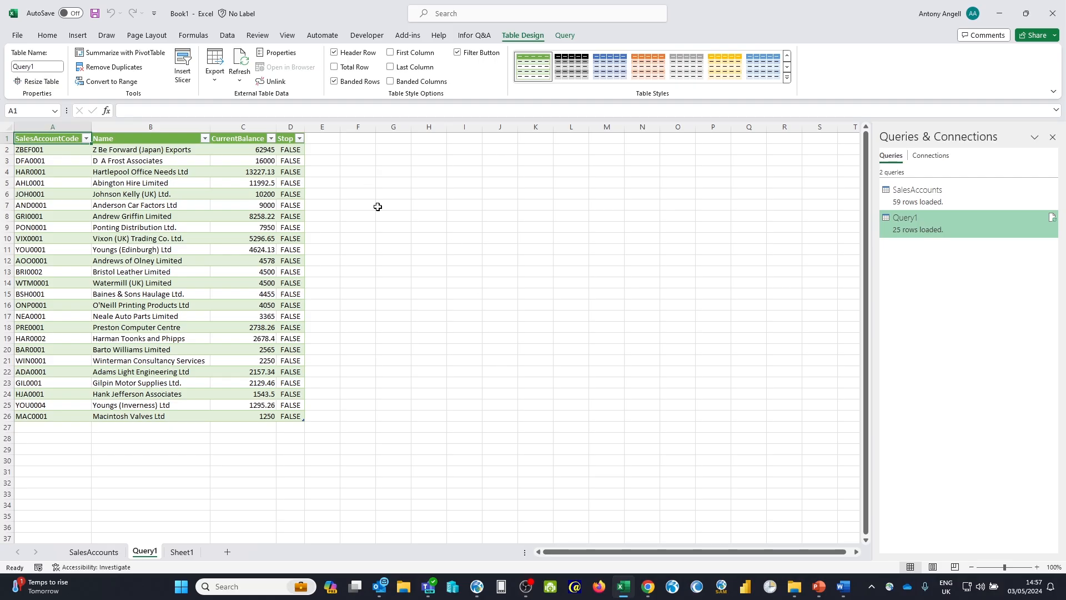
Step: Format the CurrentBalance column with the pound accounting number format
left_click(248, 126)
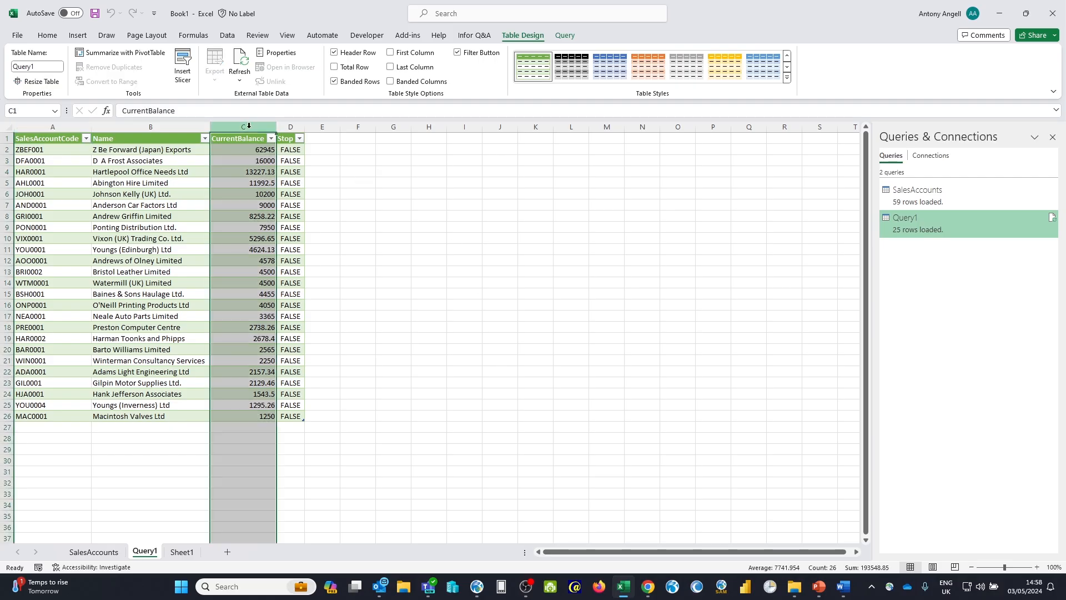
left_click(47, 35)
left_click(408, 74)
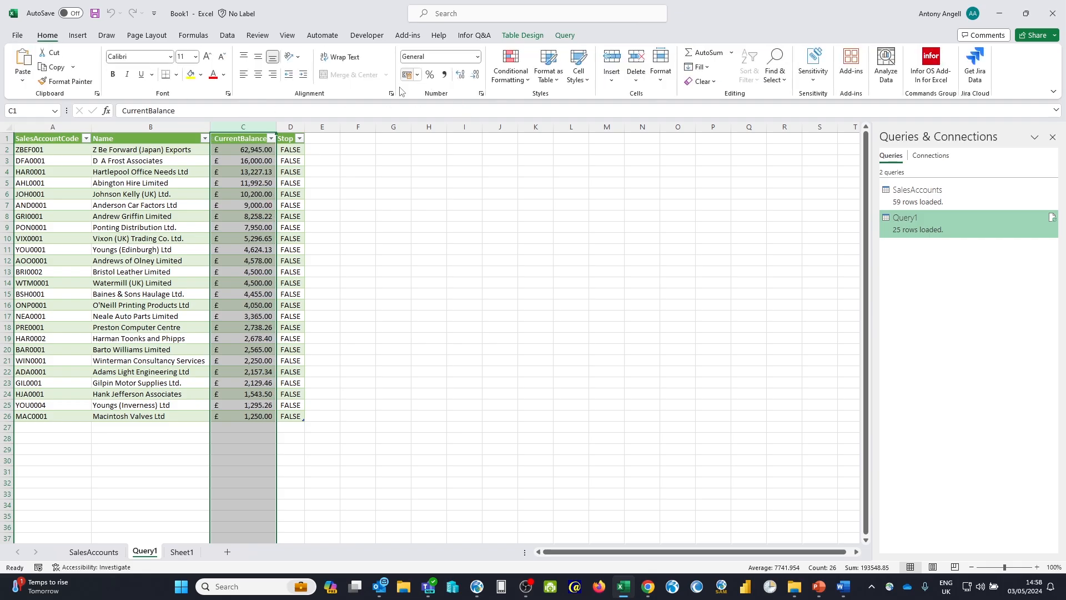
left_click(205, 204)
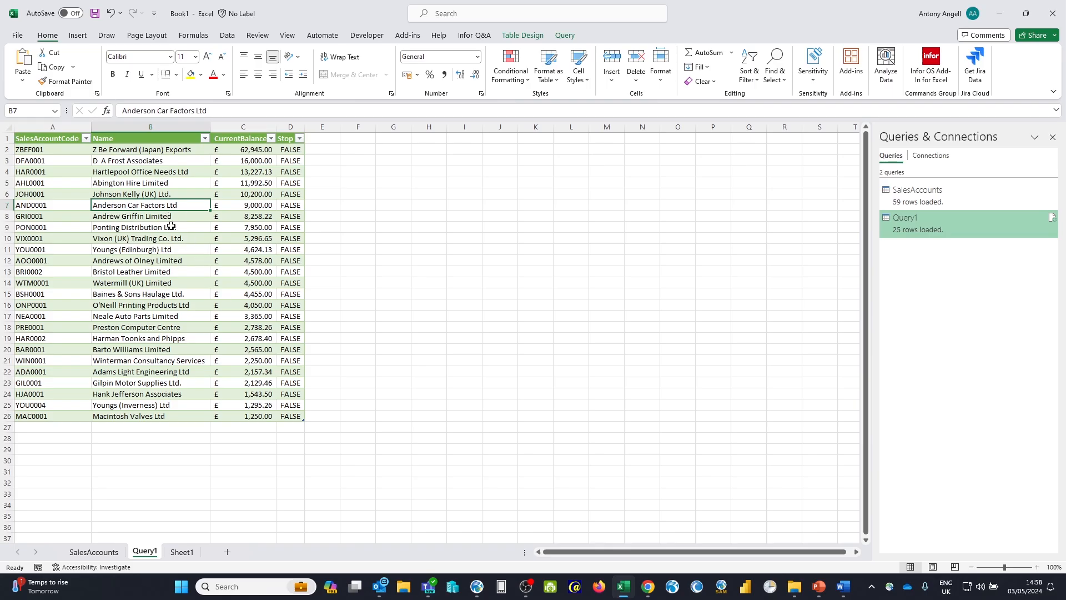
Step: Set the Query1 connection to refresh when the file is opened and every 1 minute
left_click(512, 36)
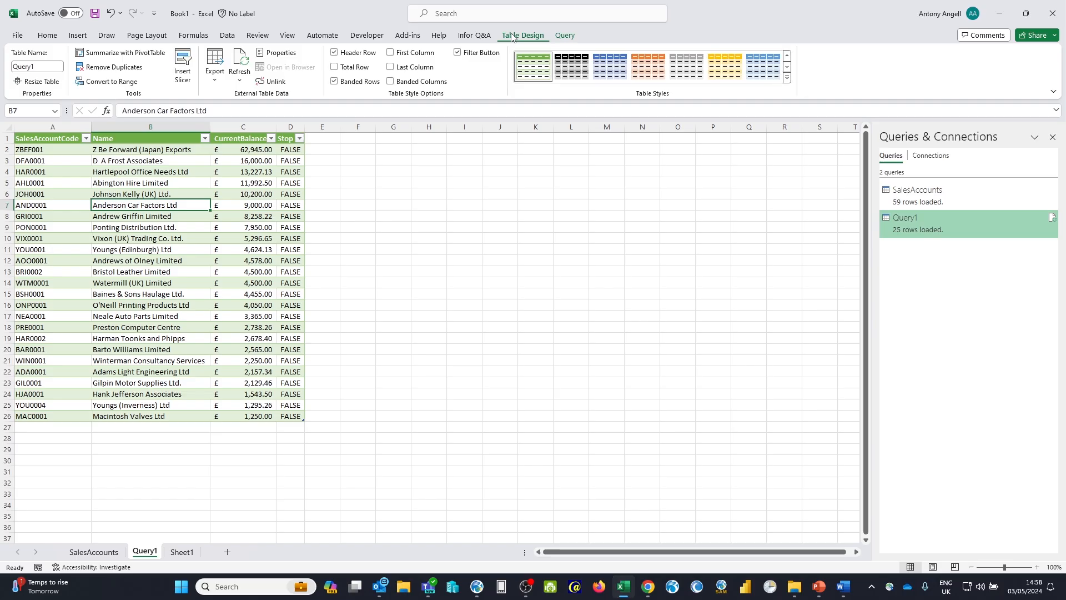
left_click(240, 81)
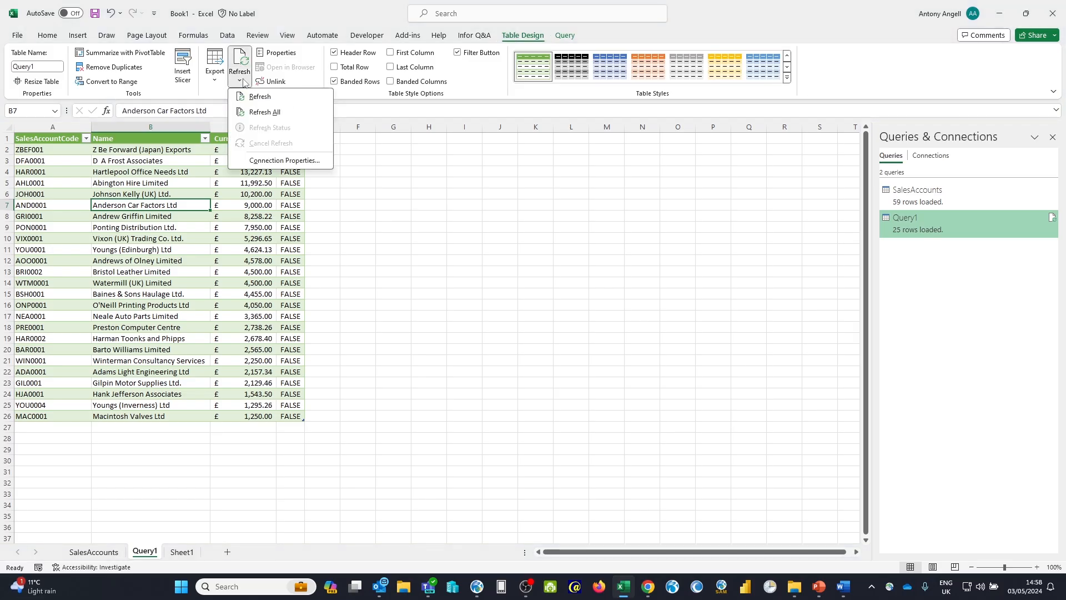
left_click(267, 161)
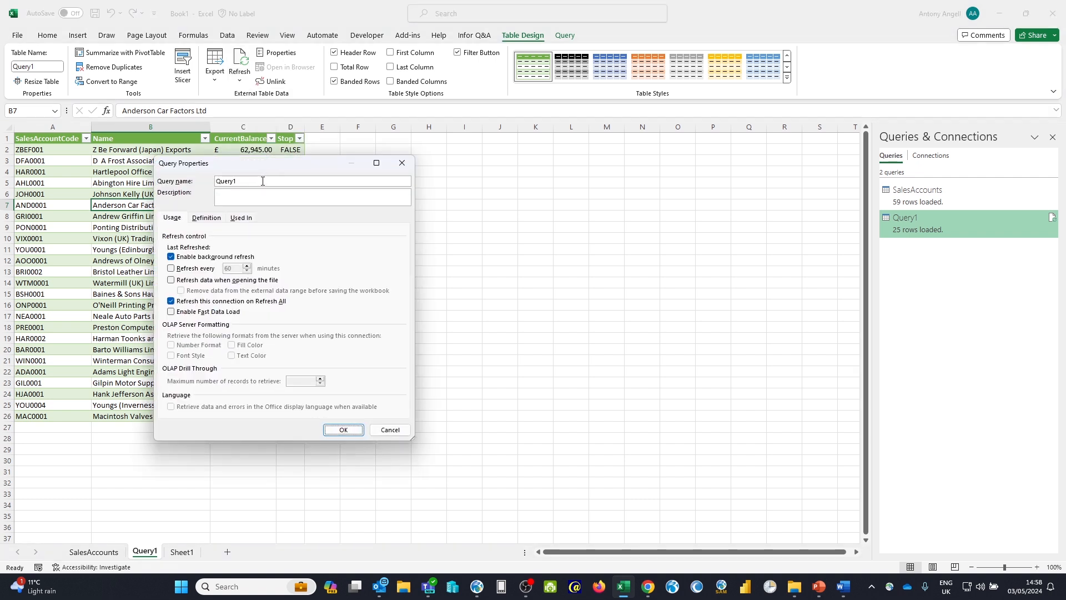
left_click(172, 280)
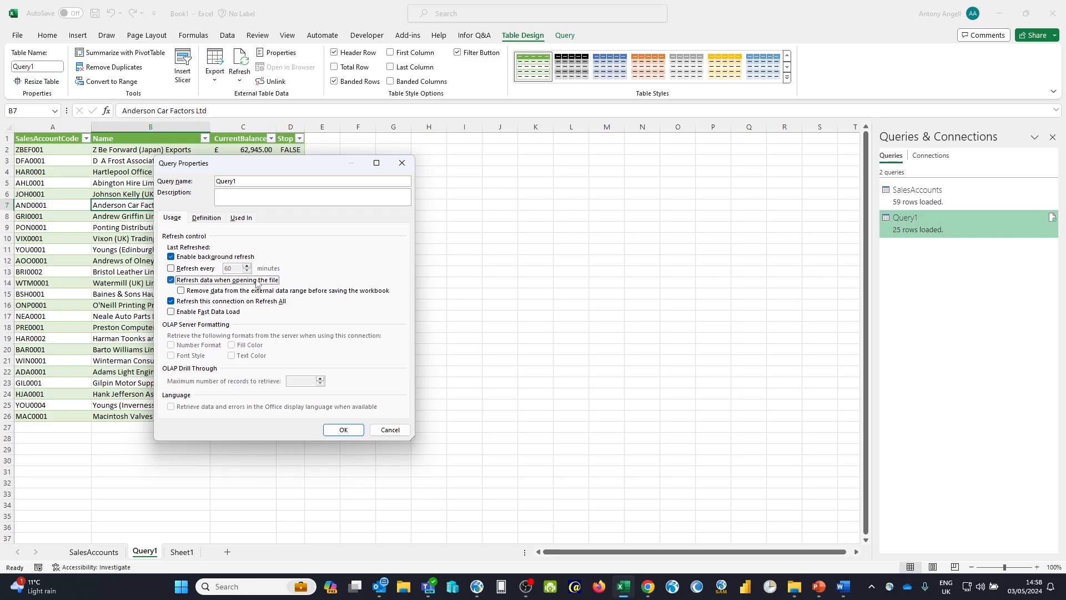
left_click(173, 269)
left_click_drag(239, 269, 212, 268)
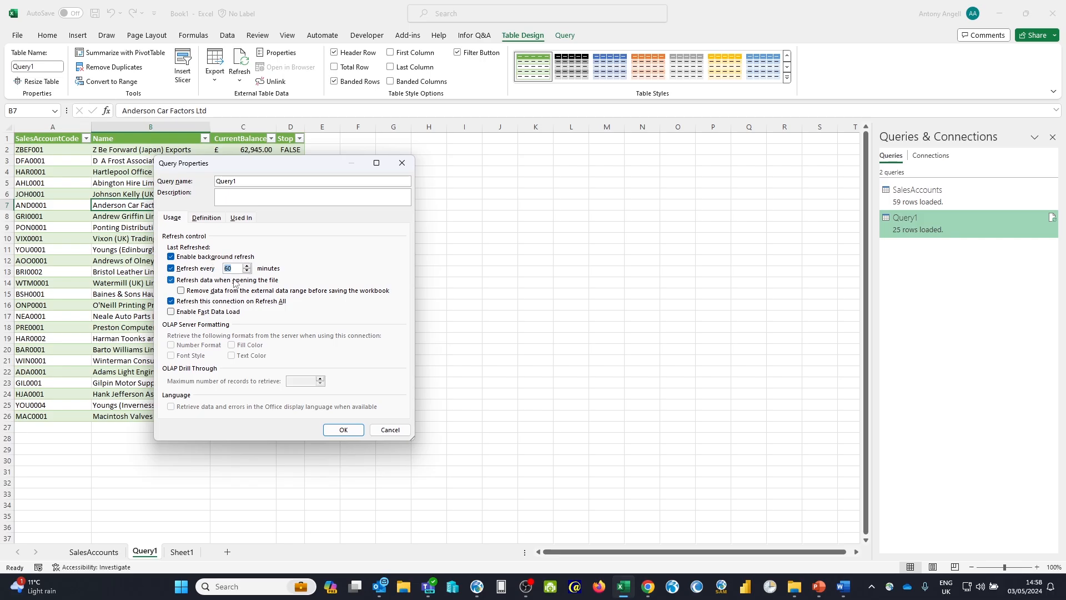
type("1")
left_click(340, 431)
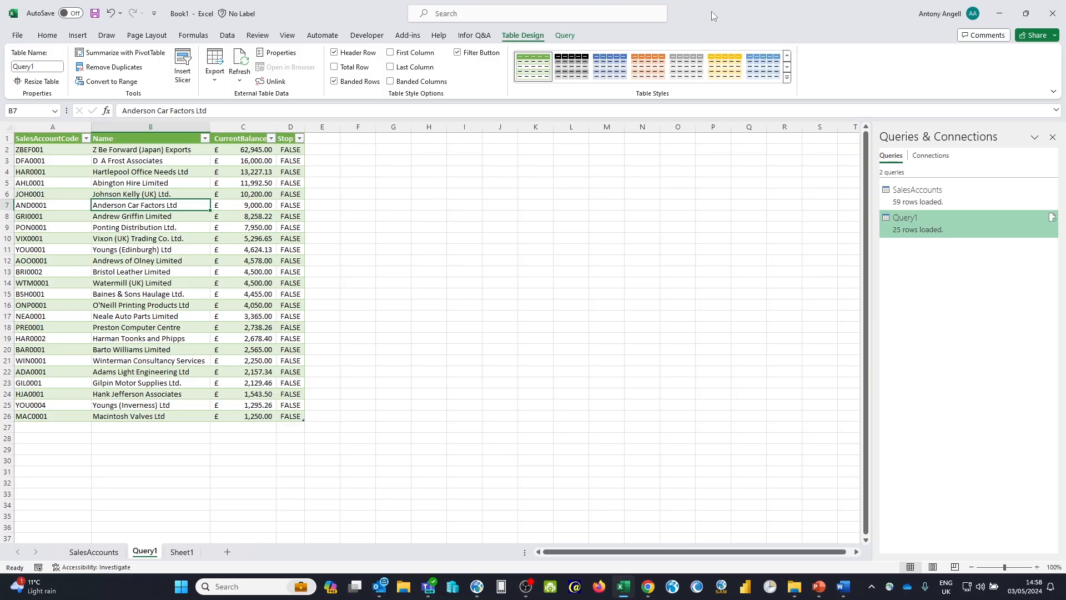
Step: Arrange the Excel workbook side by side with the Pegasus Opera 3 SQL Server Edition window
left_click_drag(711, 11, 1064, 167)
left_click(286, 228)
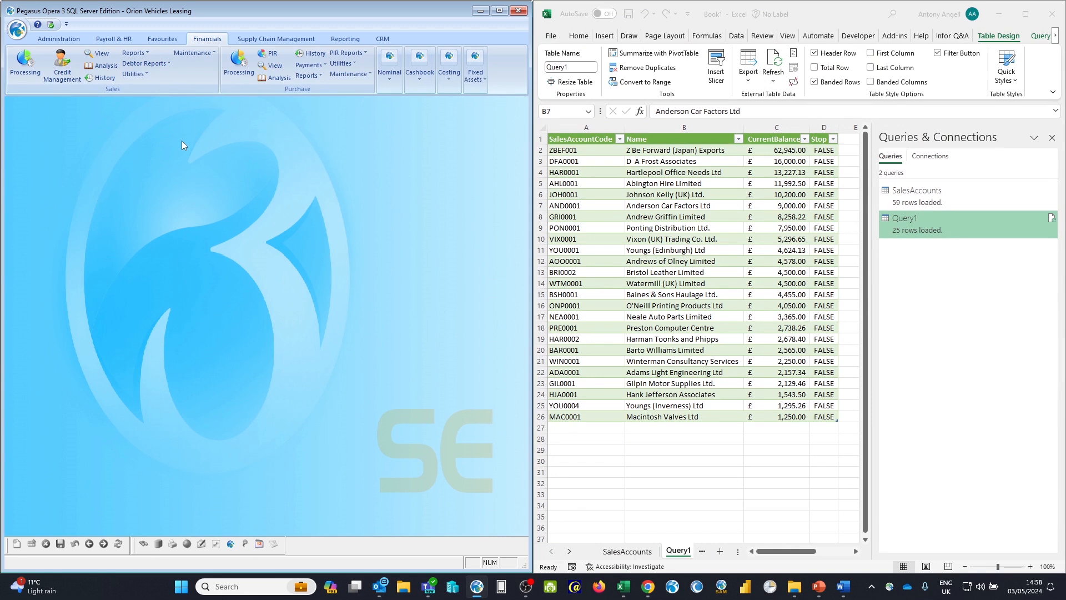
Step: In Pegasus Opera, open Sales Processing and bring up the Anderson Car Factors Ltd account from the account list
left_click(20, 66)
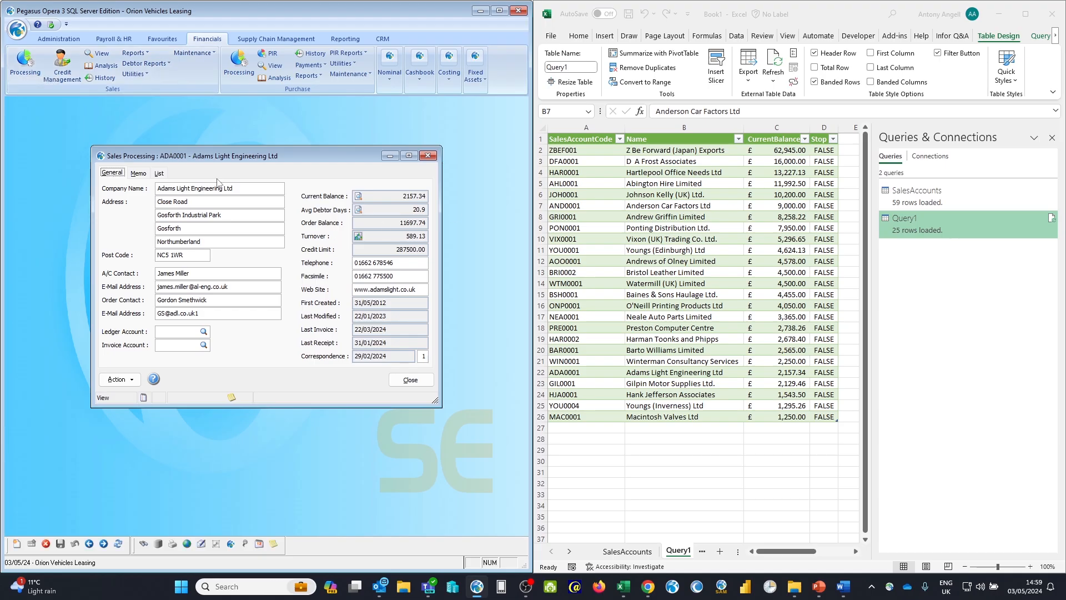
left_click(158, 173)
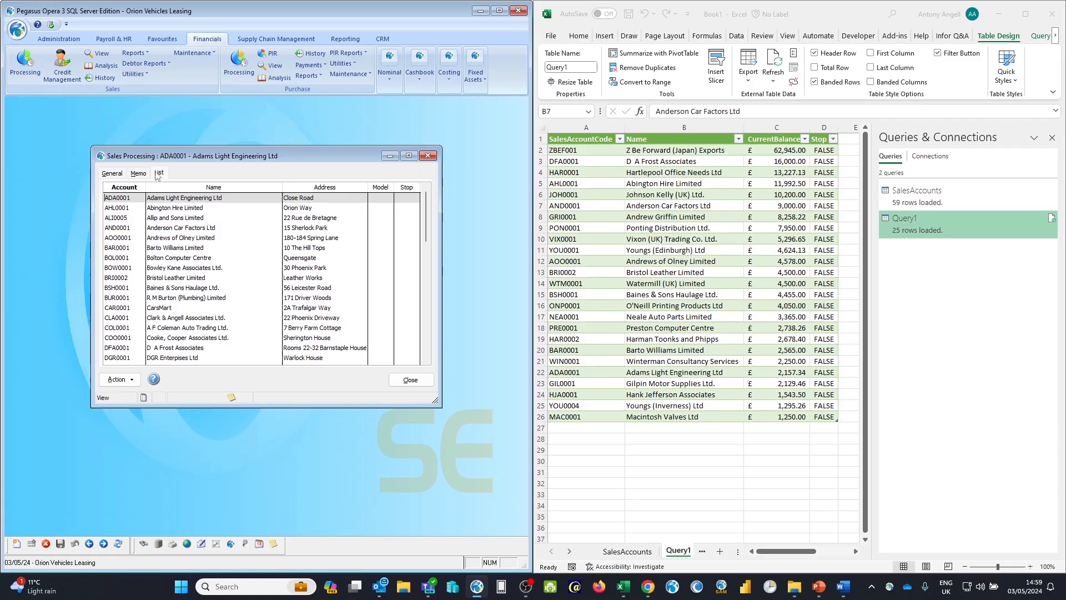
left_click(160, 229)
double_click(160, 228)
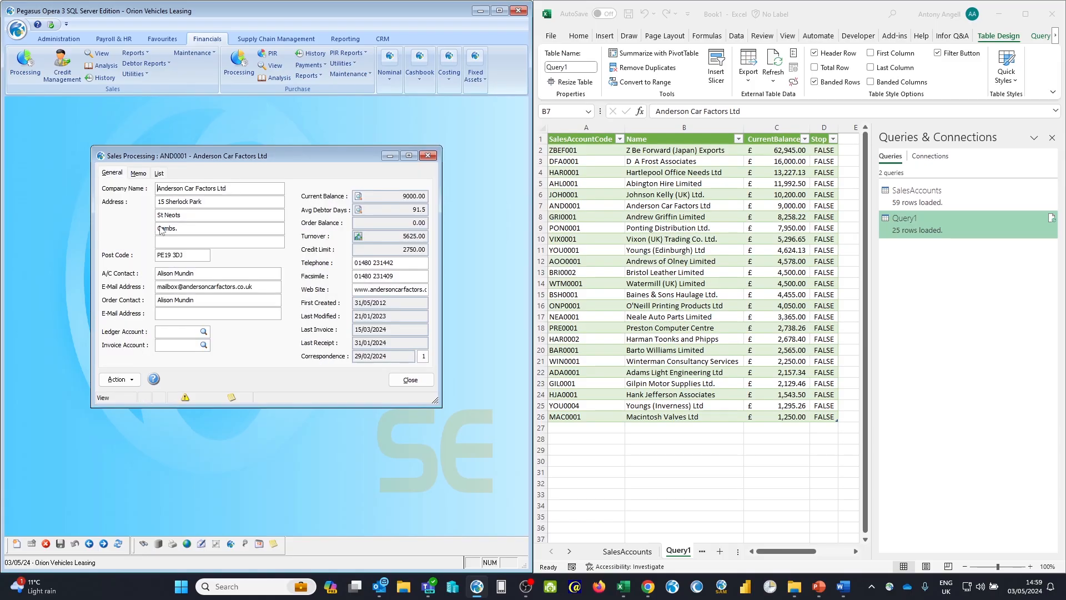
Step: Create an invoice for Anderson Car Factors Ltd with Reference 1 Inv012937 and a transaction value of 2400, accepting the period warnings
left_click(118, 380)
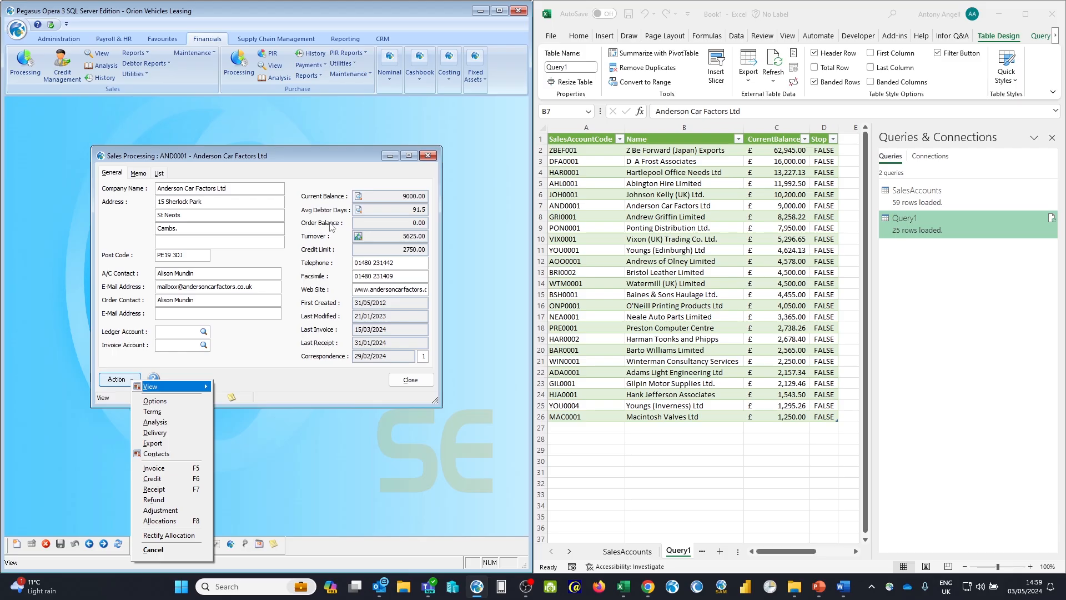
left_click(164, 469)
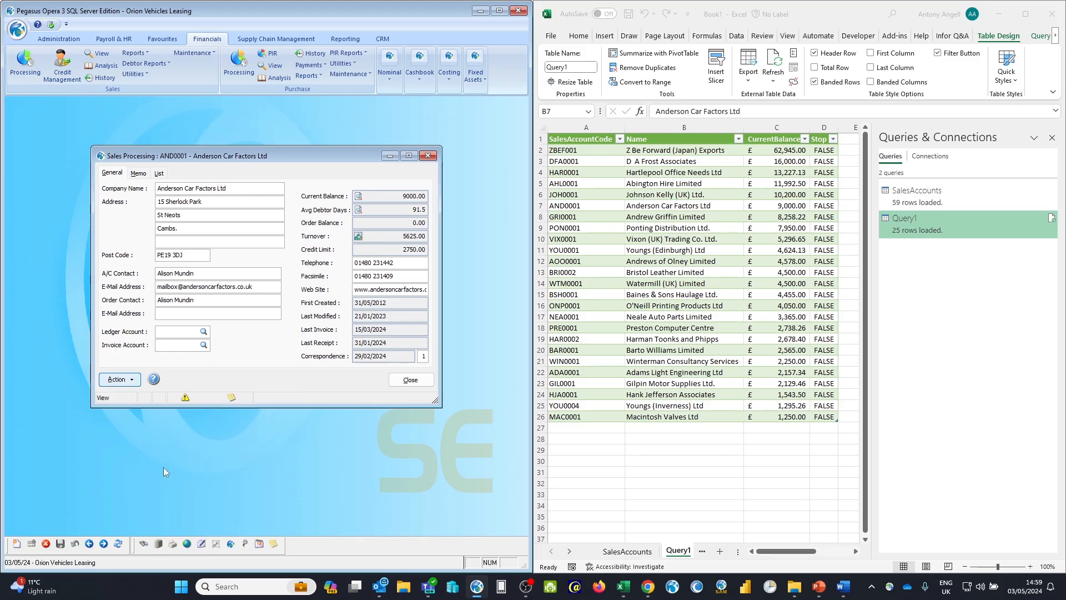
left_click(572, 333)
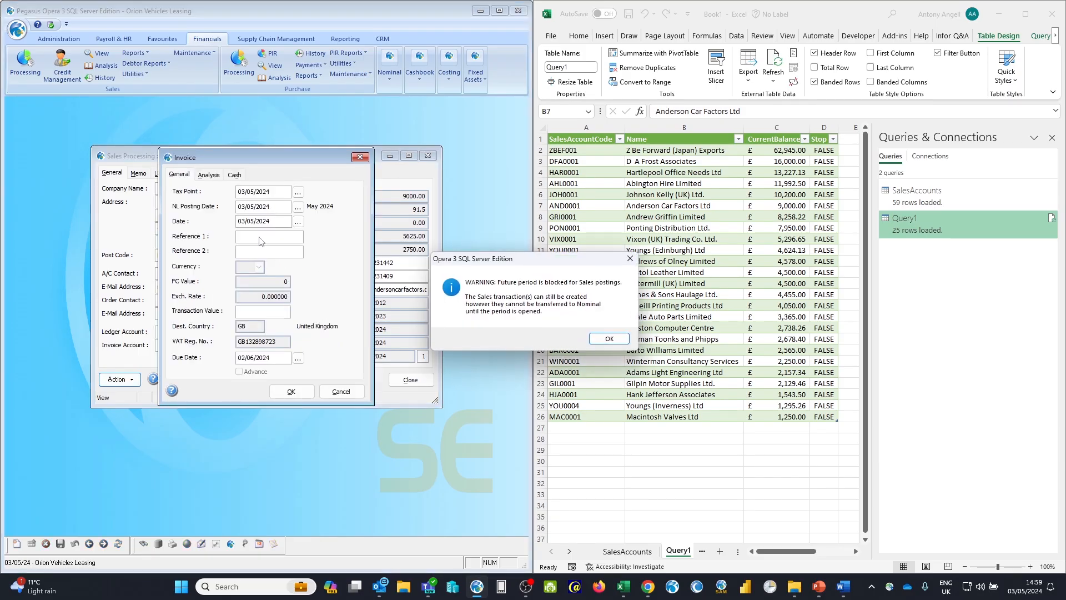
key("Return")
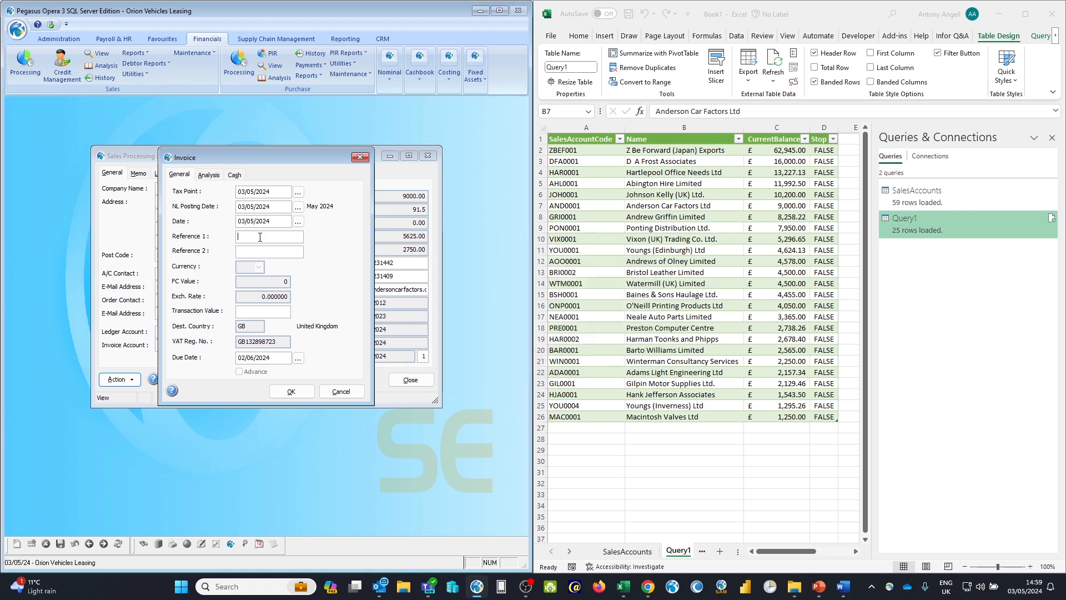
type("Inv012937")
key("Tab")
key("Tab")
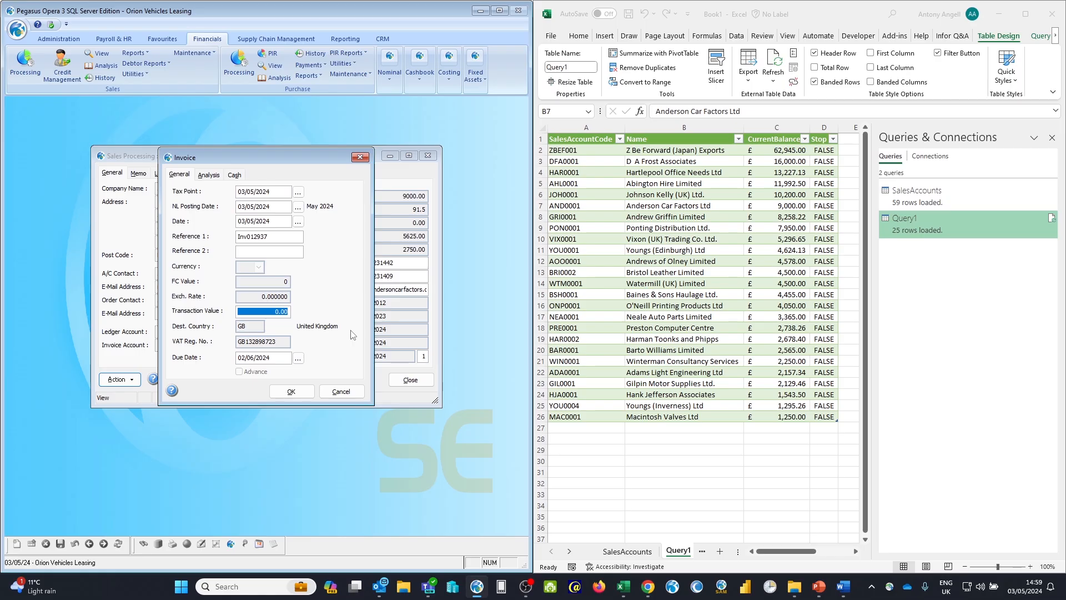
type("2400")
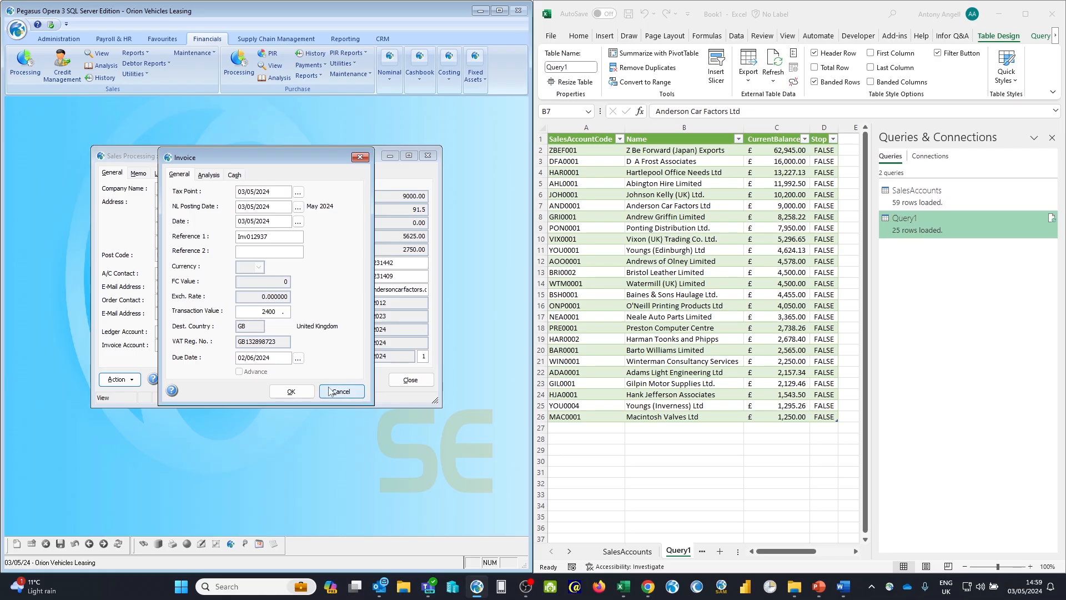
key("Return")
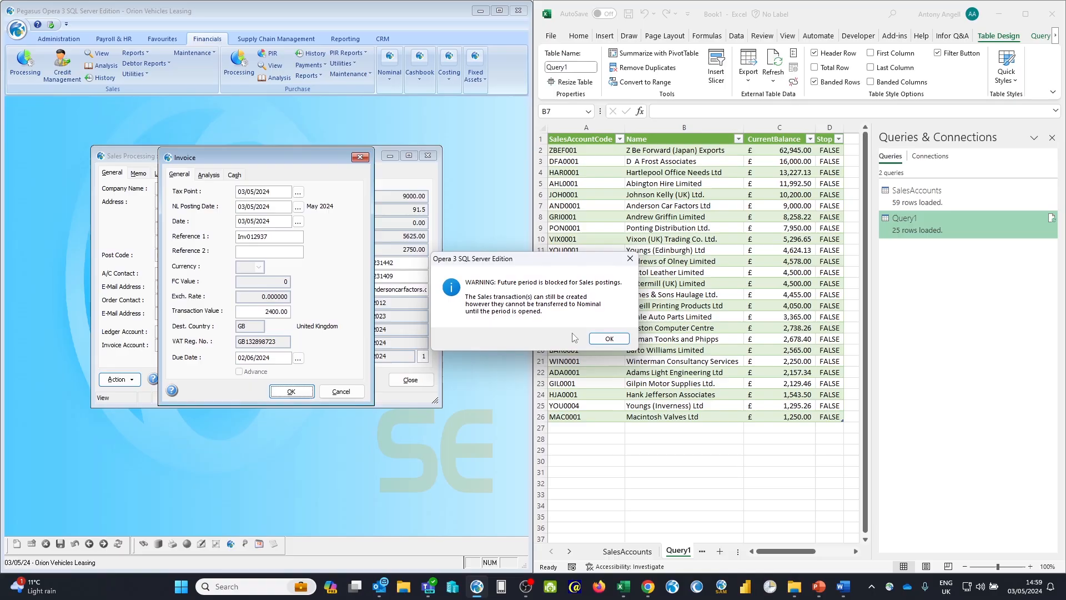
left_click(608, 338)
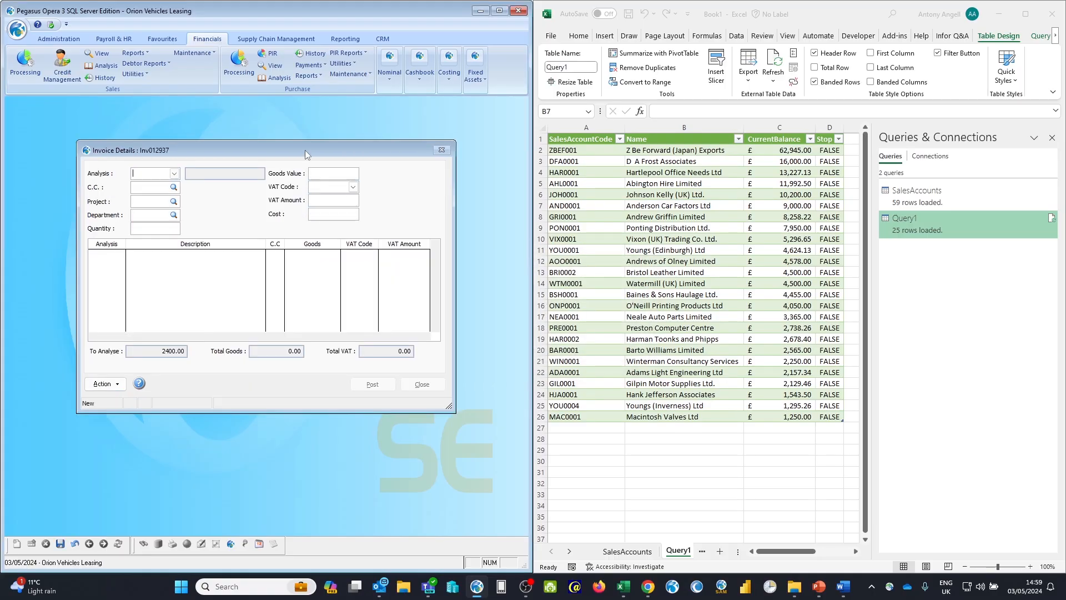
Step: Enter the invoice detail line with analysis code ACCE01 (Lease - Accessories), goods value 2400 and VAT code Z, and save the line
left_click(174, 173)
left_click(150, 185)
left_click(333, 174)
type("2000 .")
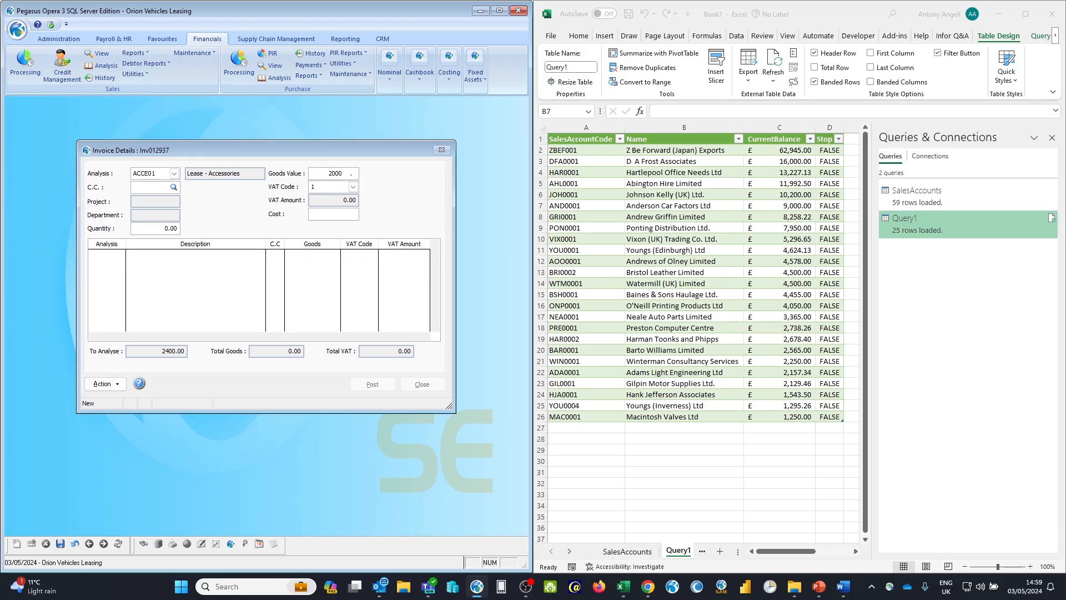
key("Tab")
left_click(348, 164)
type("2400")
left_click(353, 186)
left_click(331, 249)
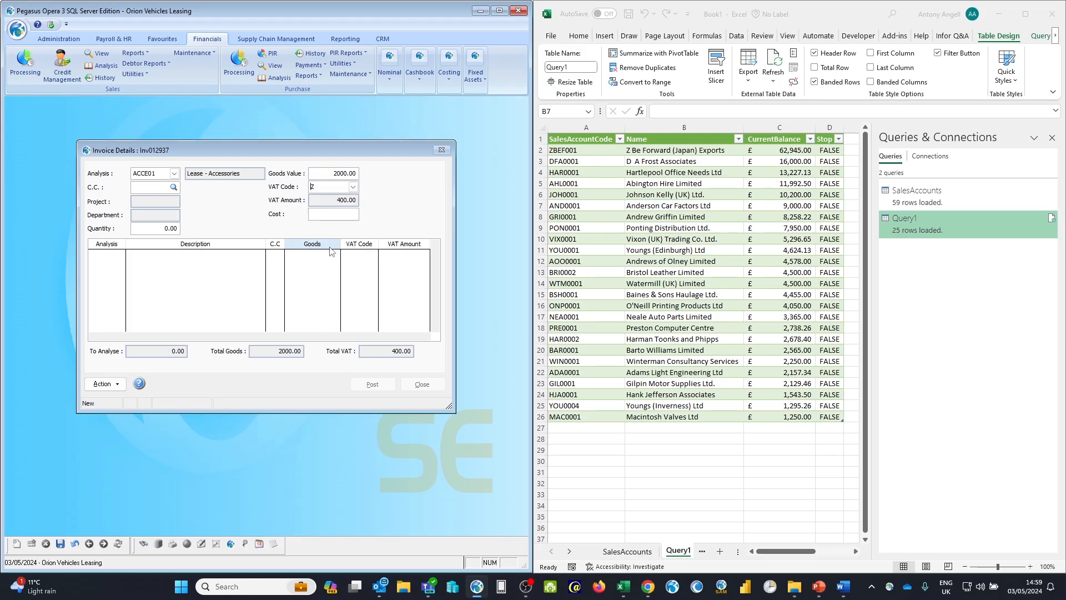
key("Return")
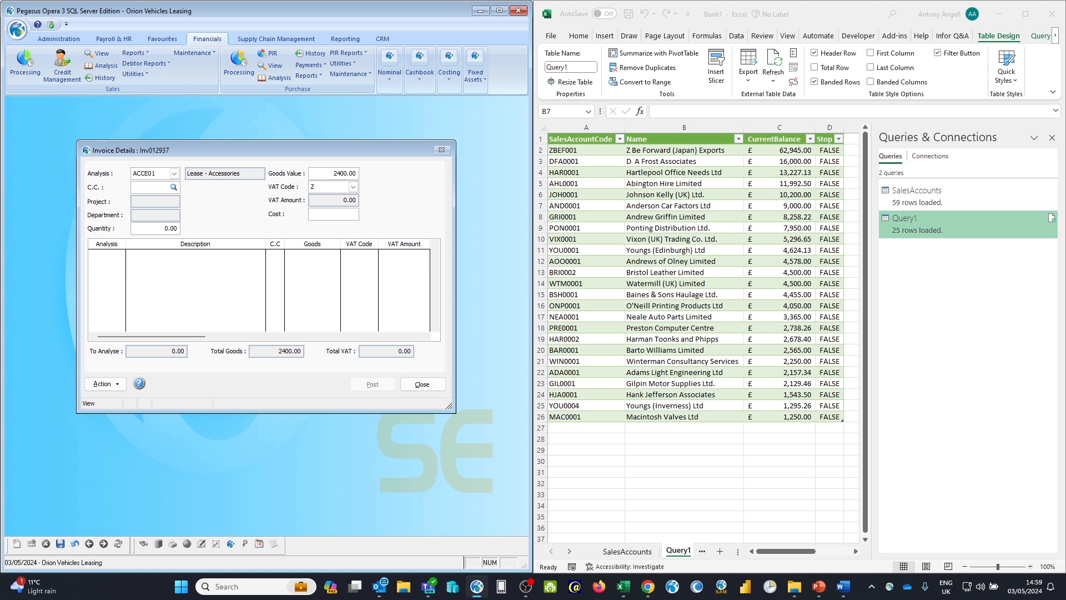
Step: Post the invoice, confirming the posting and acknowledging the credit limit messages
left_click(373, 385)
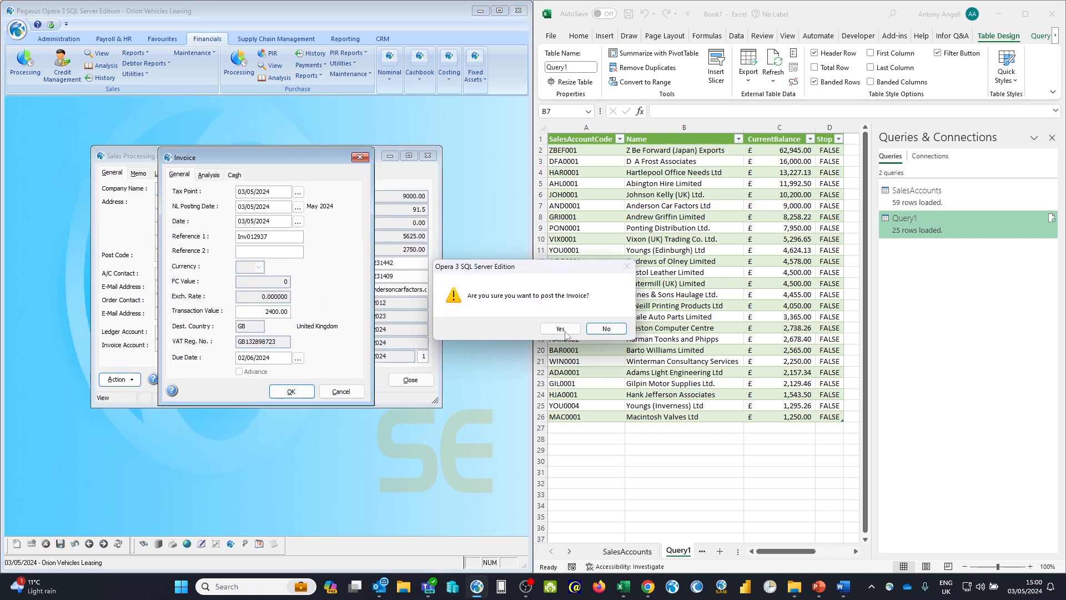
left_click(560, 331)
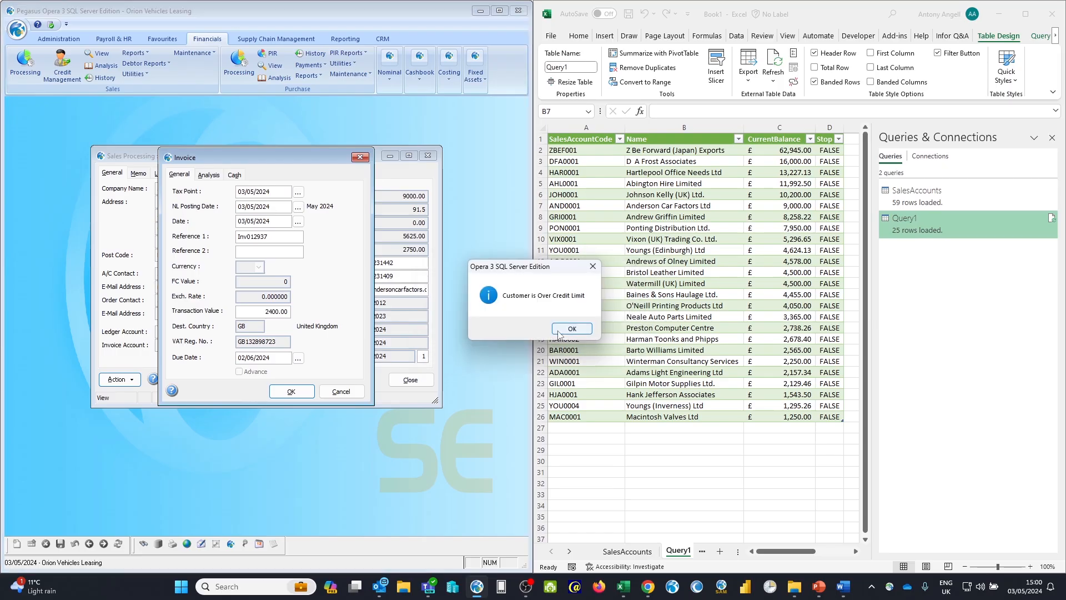
left_click(563, 333)
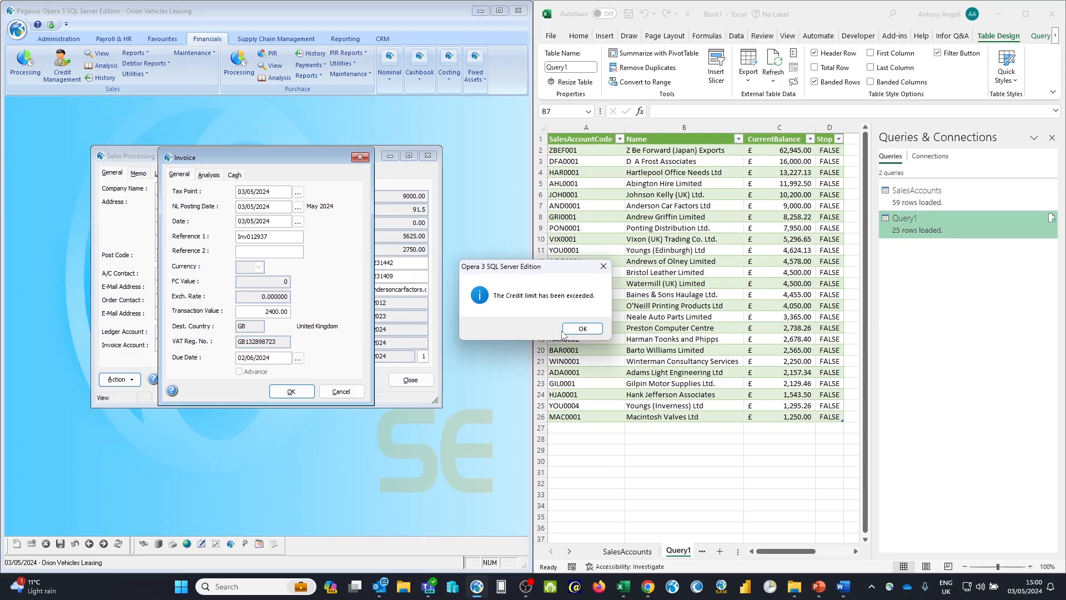
left_click(581, 329)
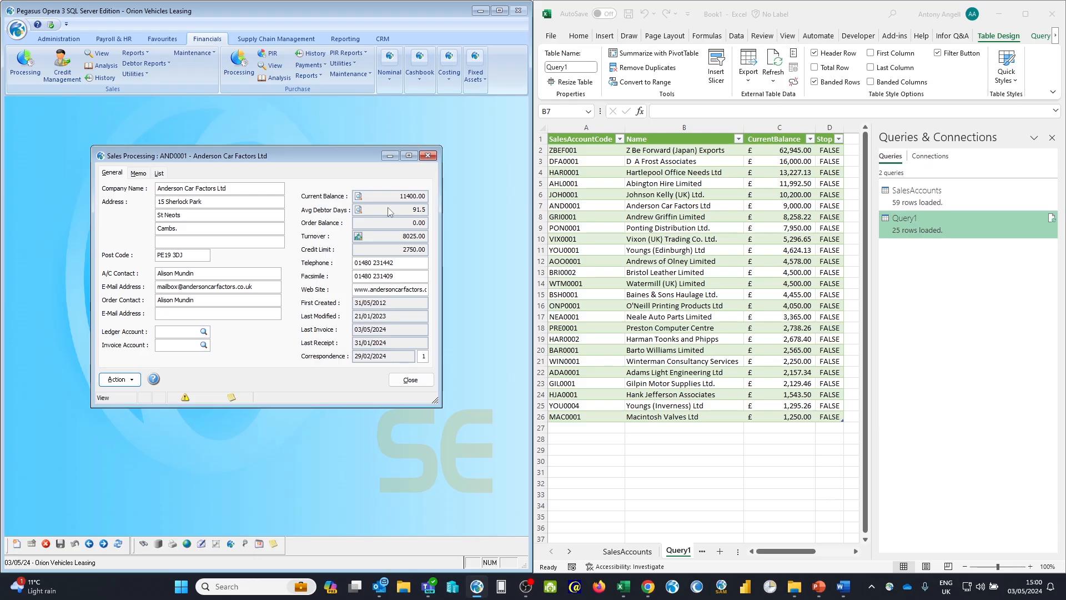
Step: Switch to the Excel workbook, check the Anderson Car Factors Ltd current balance in the Query1 table, and refresh all queries
left_click(780, 215)
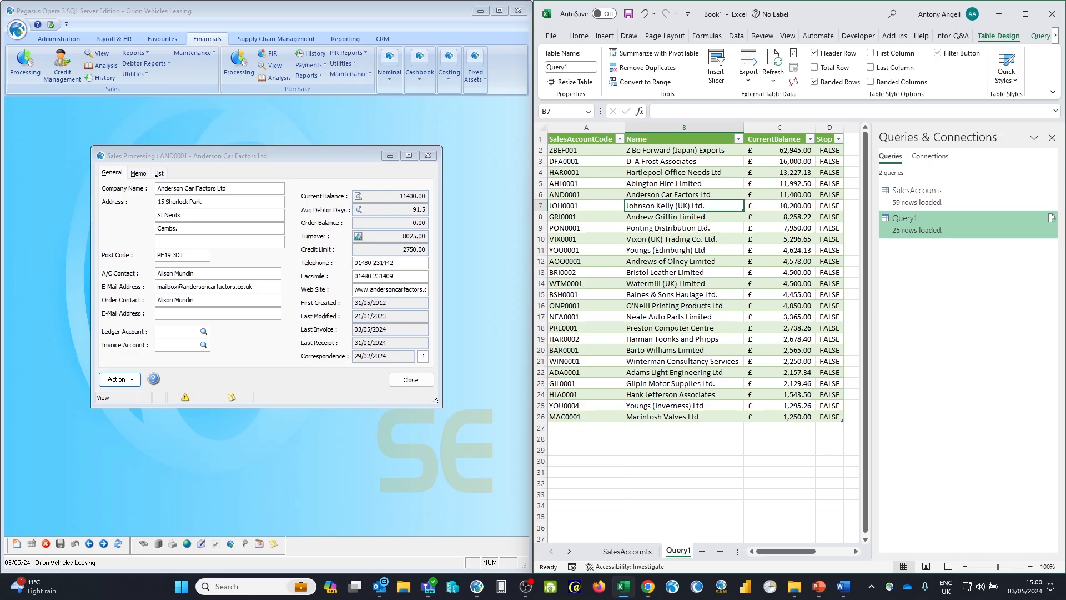
left_click(771, 197)
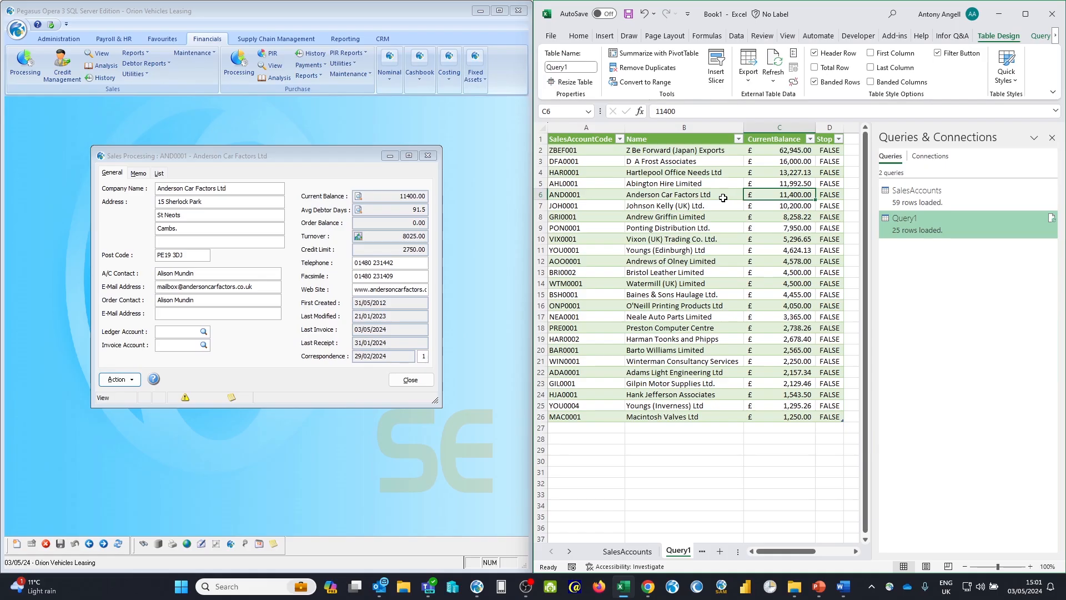
key("ctrl+alt+F5")
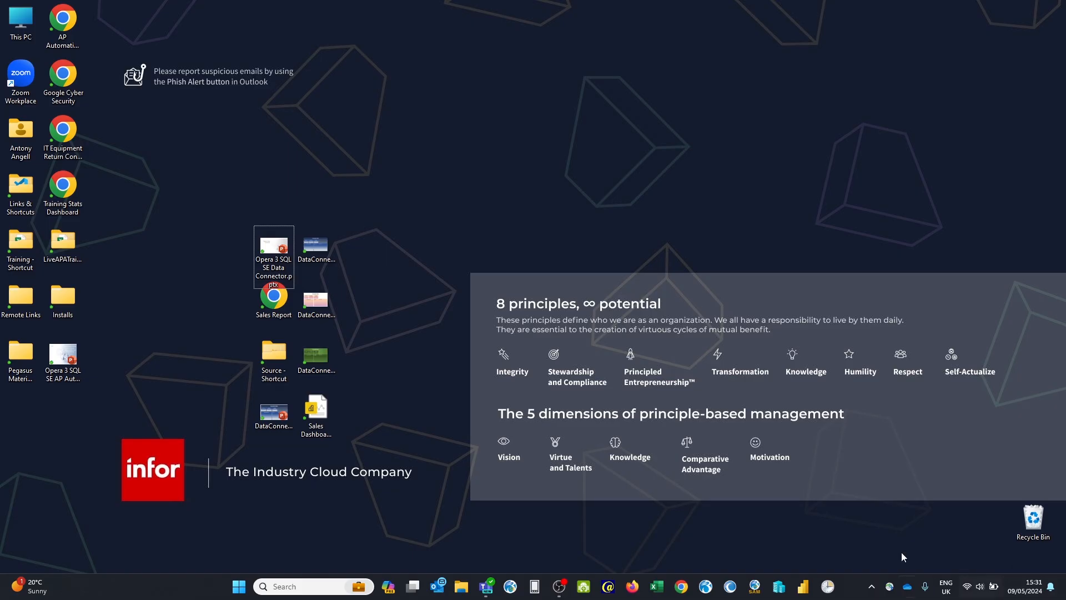
left_click(802, 588)
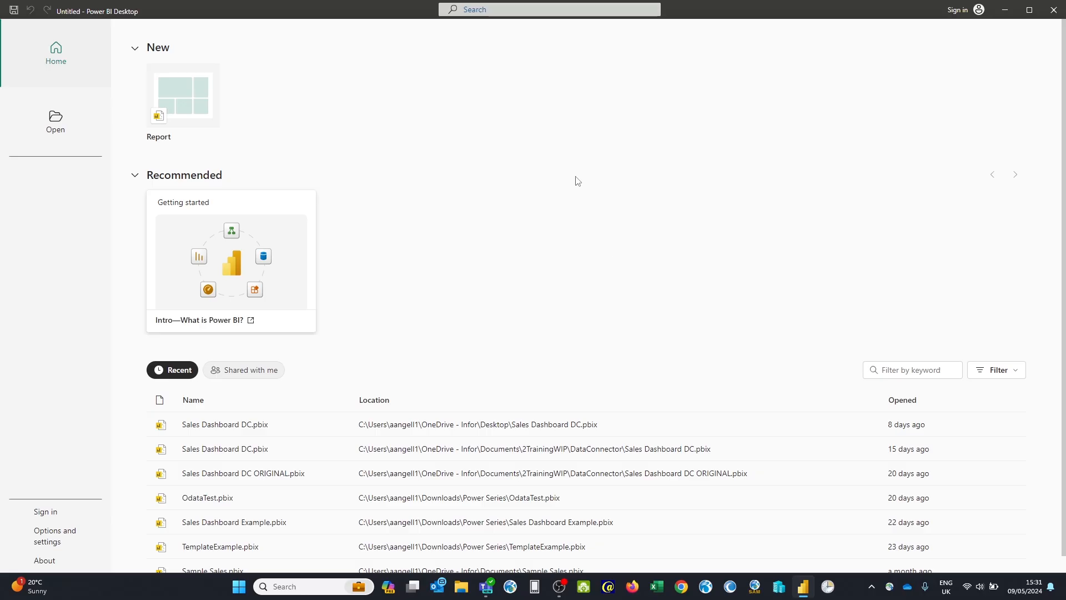
left_click(194, 106)
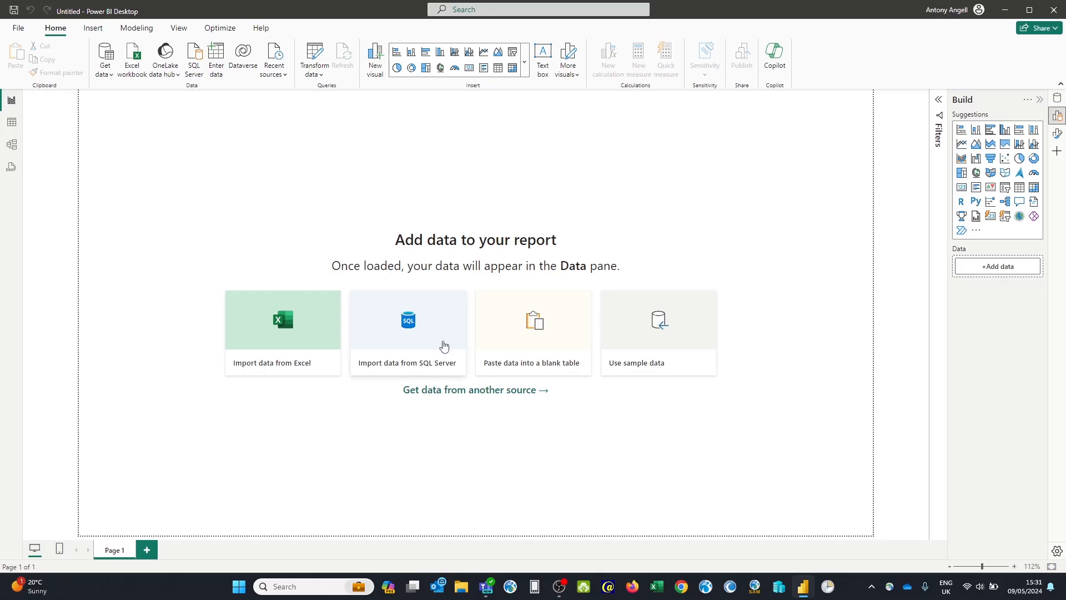
left_click(439, 392)
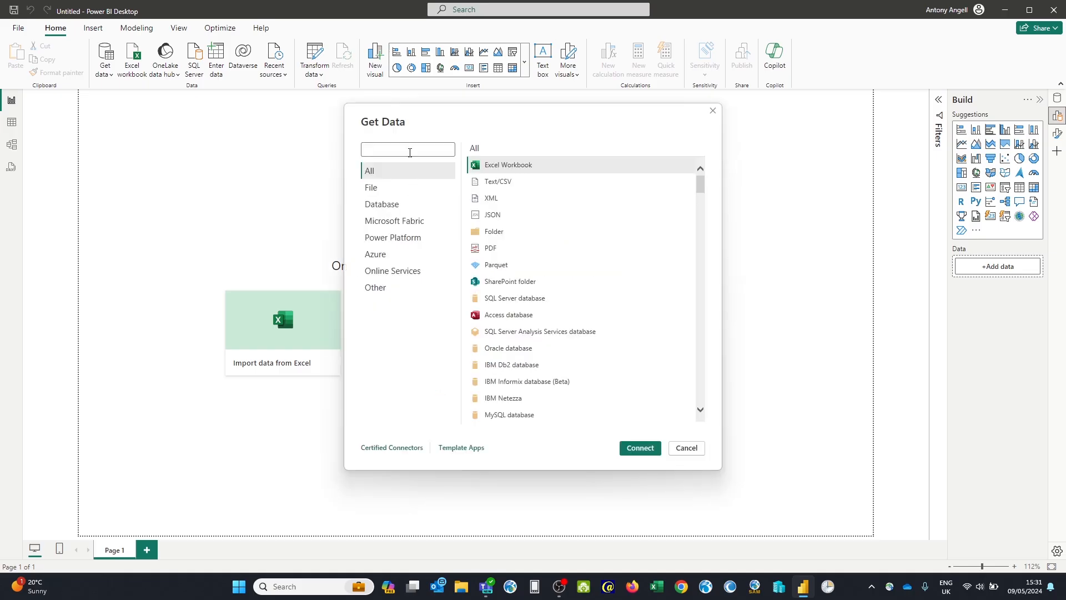
type("odat")
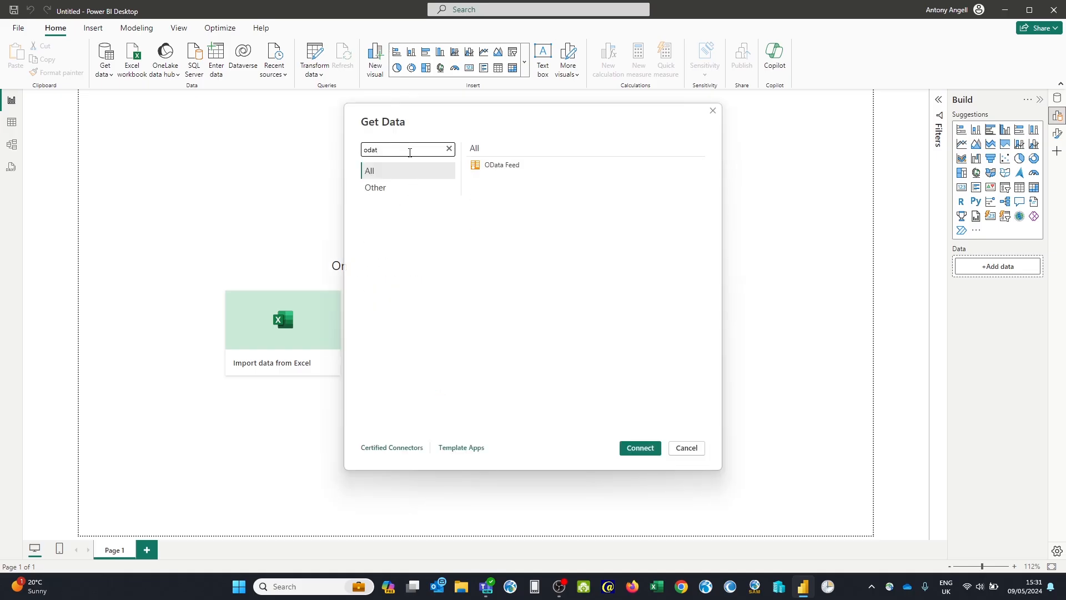
left_click(503, 165)
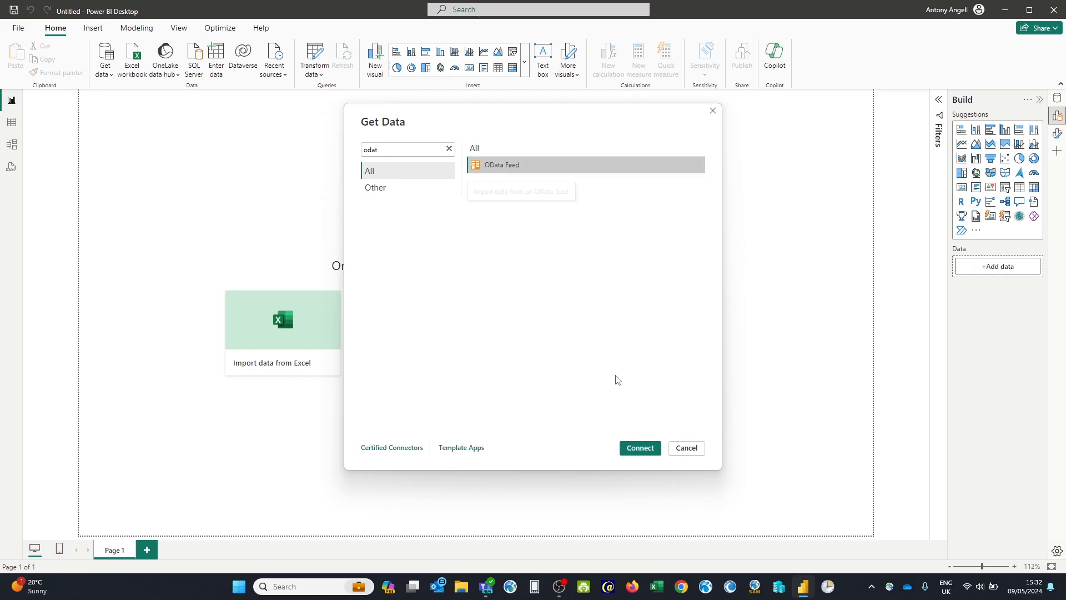
left_click(641, 446)
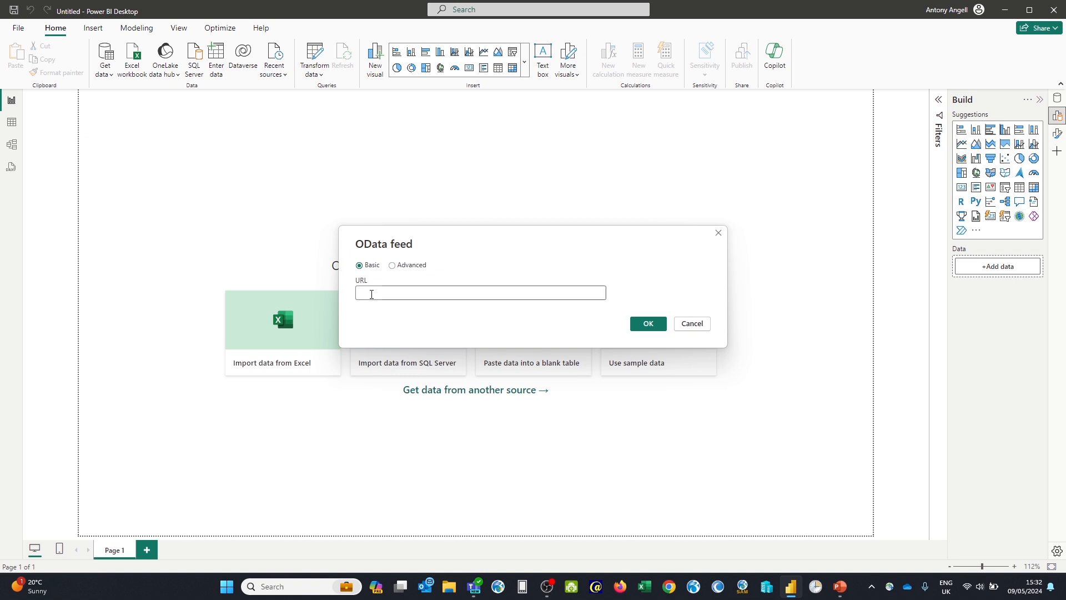
type("http://localhost/odata/C/0/Z")
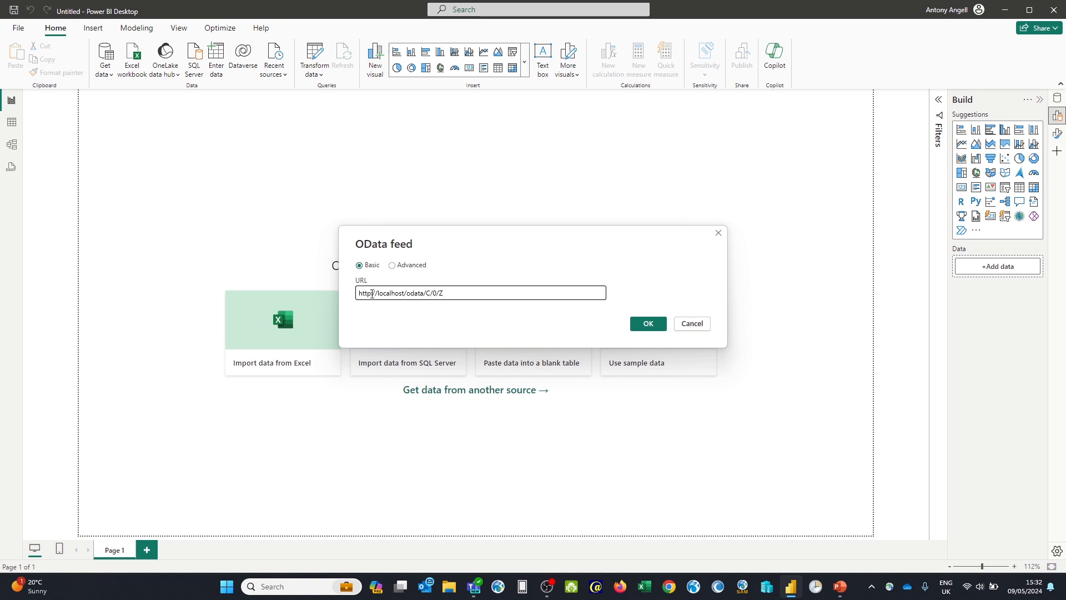
left_click(645, 326)
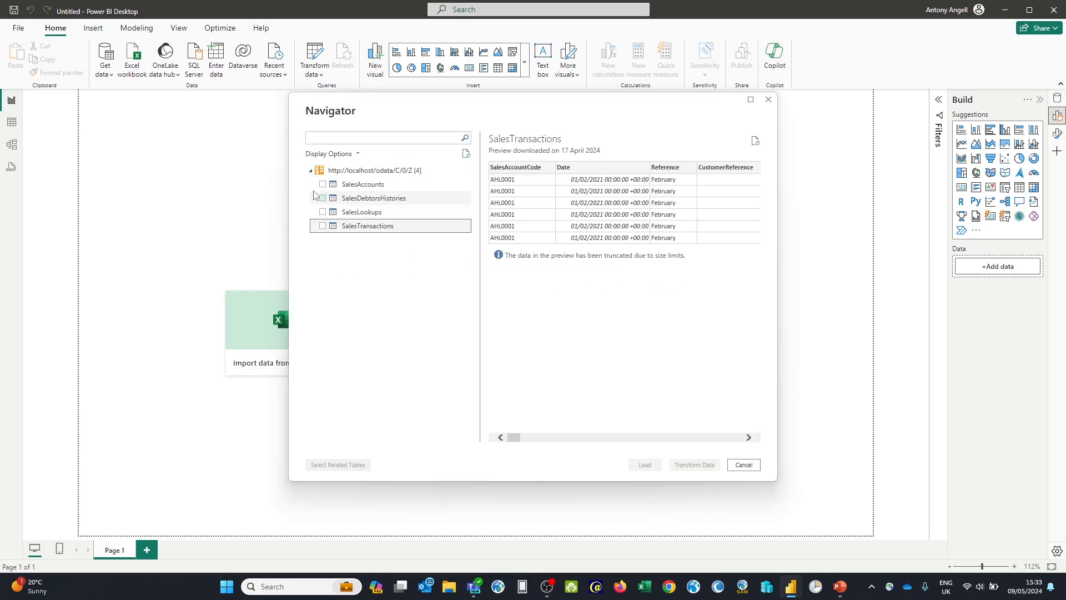
Step: Load the SalesAccounts, SalesDebtorsHistories, SalesLookups and SalesTransactions tables from the OData feed into the report
left_click(324, 184)
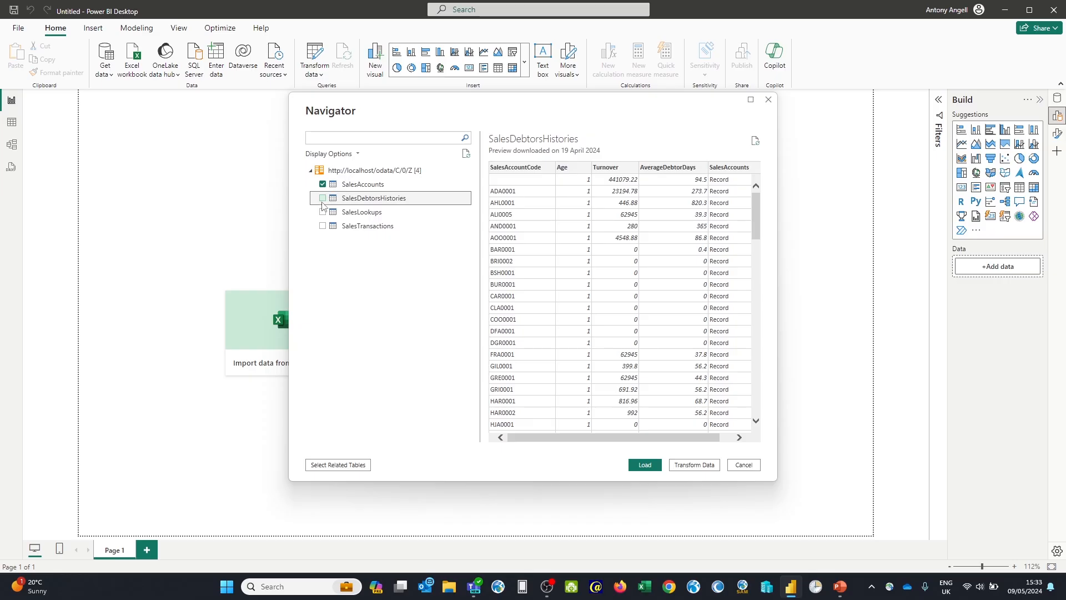
left_click(323, 198)
left_click(322, 212)
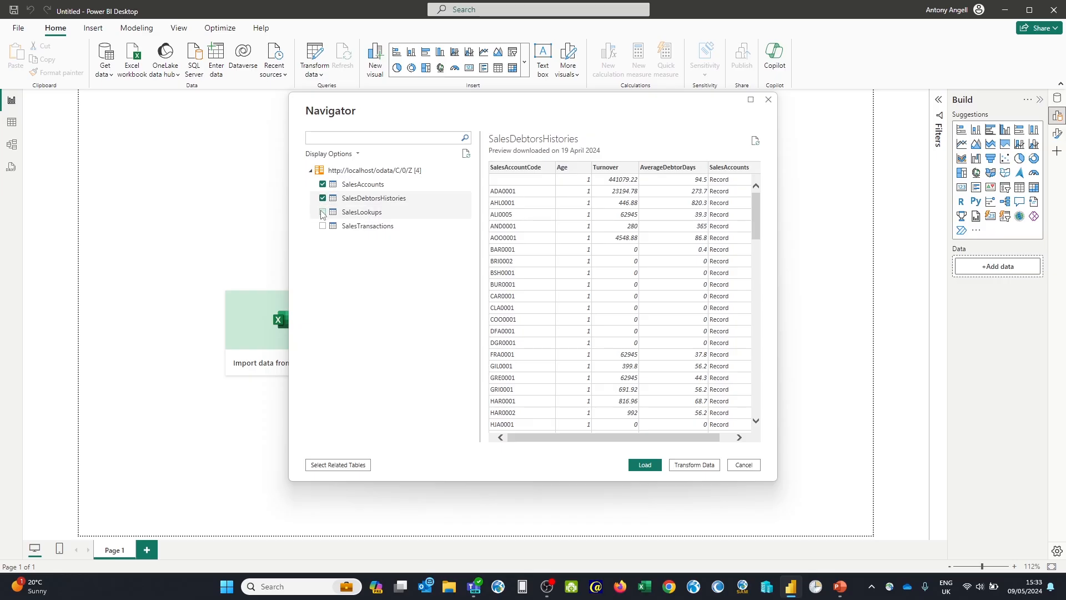
left_click(323, 226)
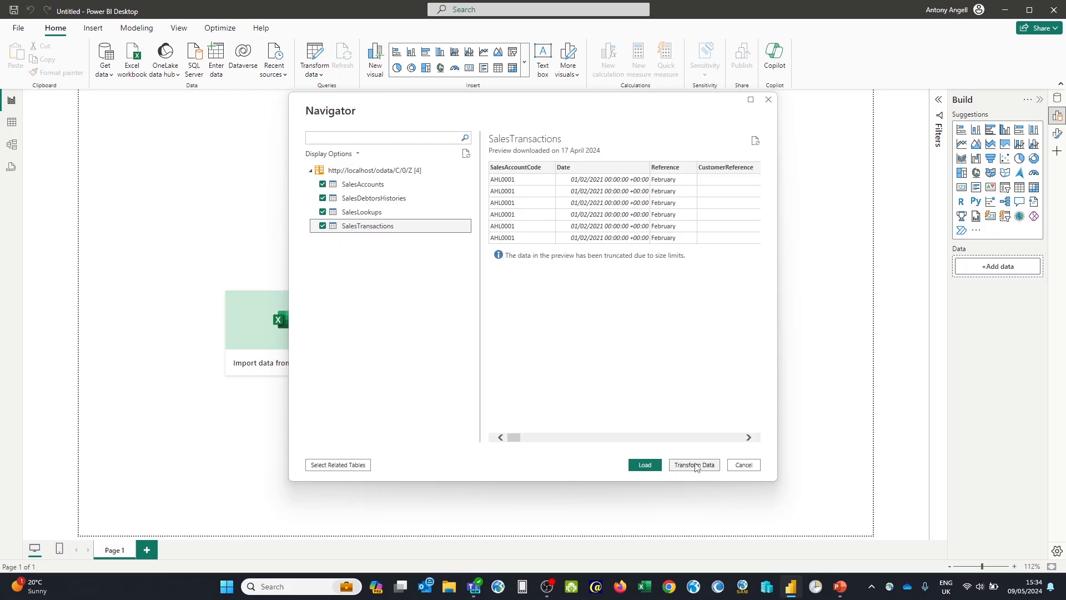
left_click(647, 466)
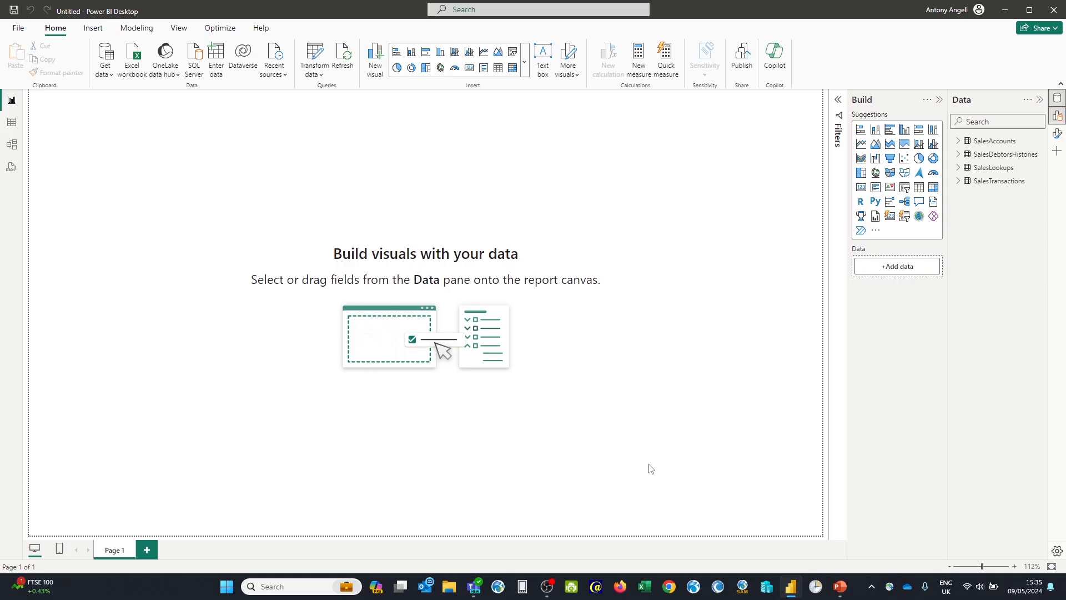
Step: Set DataConnectorPowerBIExampleBlue.gif from the Desktop as the report page's canvas background image
left_click(1058, 135)
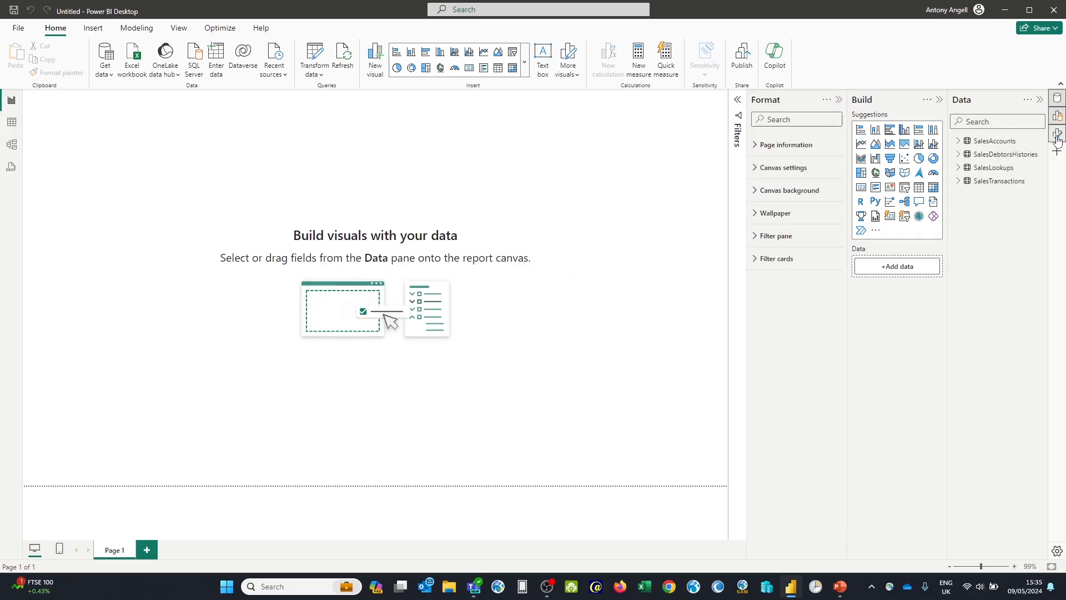
left_click(766, 190)
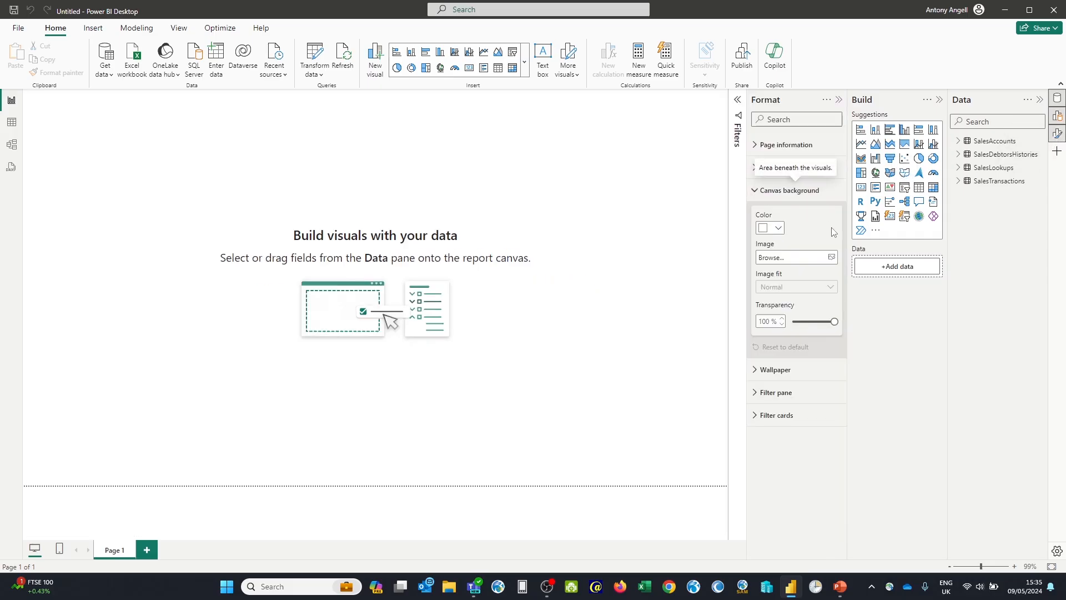
left_click(831, 257)
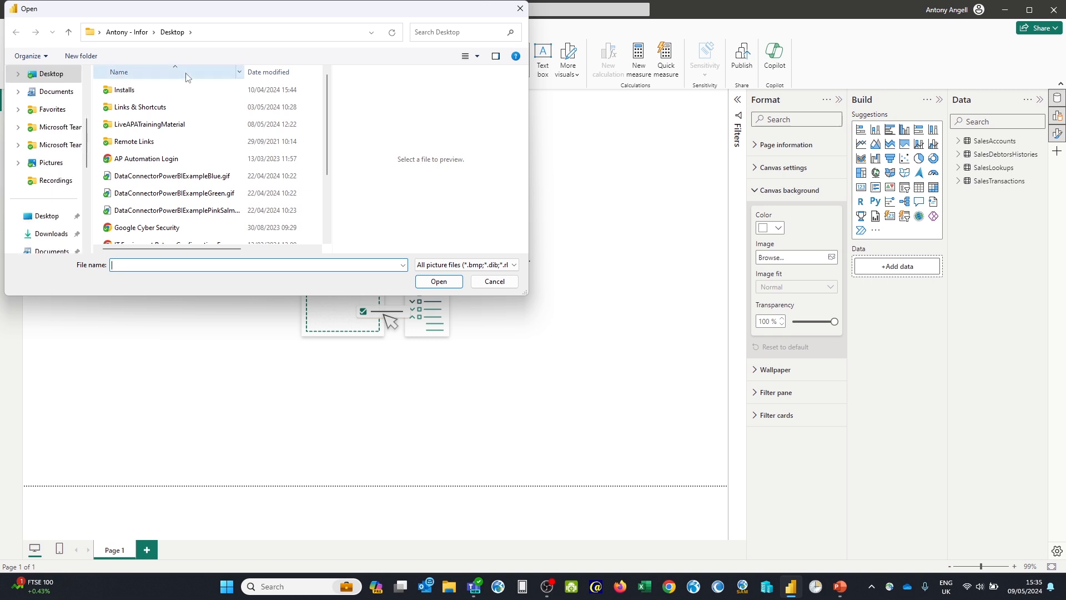
left_click(56, 76)
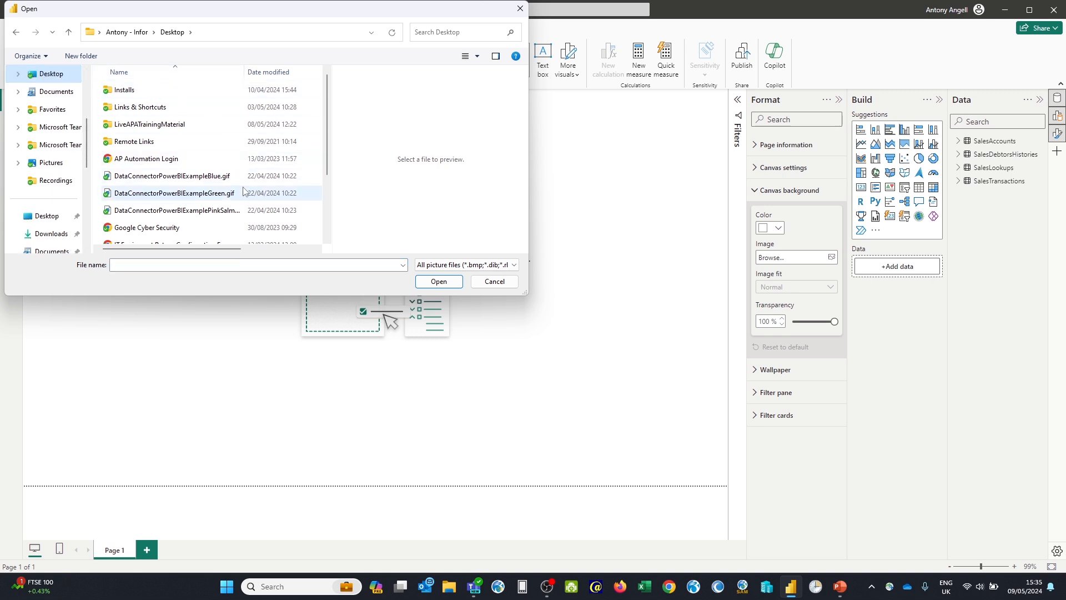
left_click(189, 176)
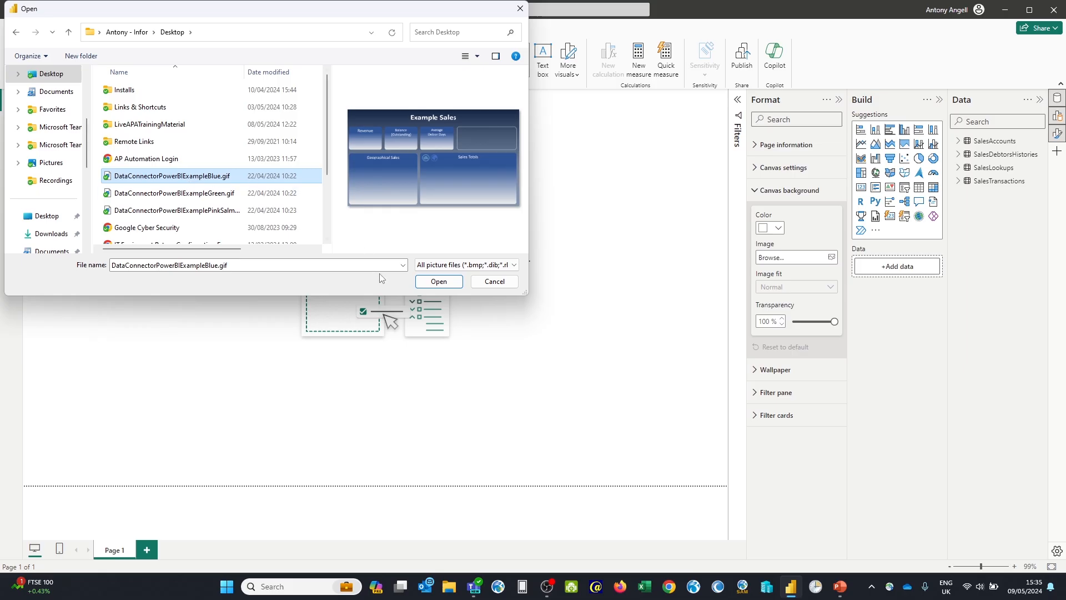
left_click(439, 281)
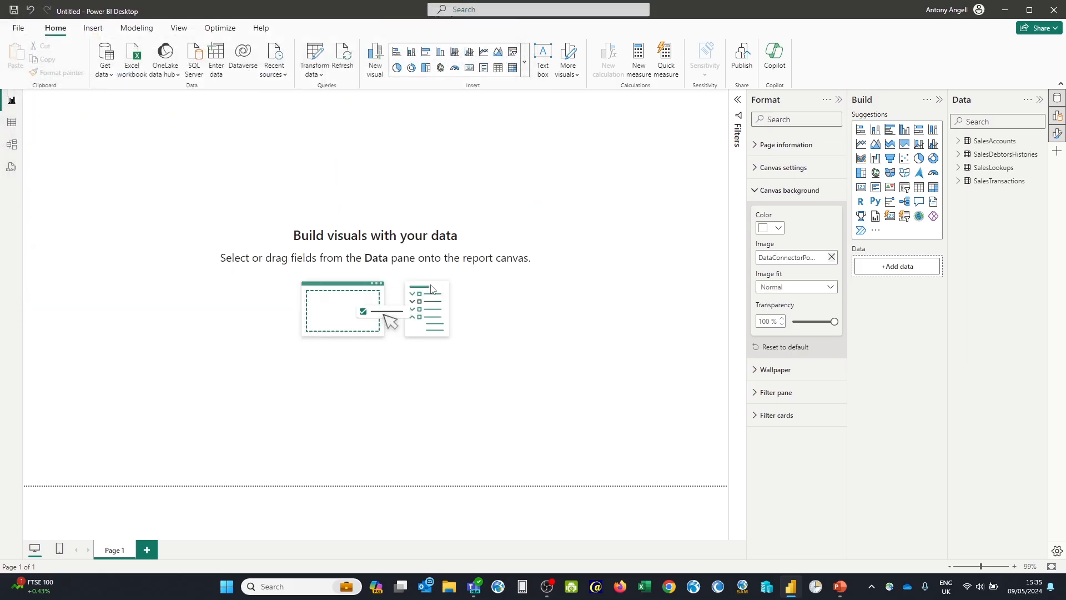
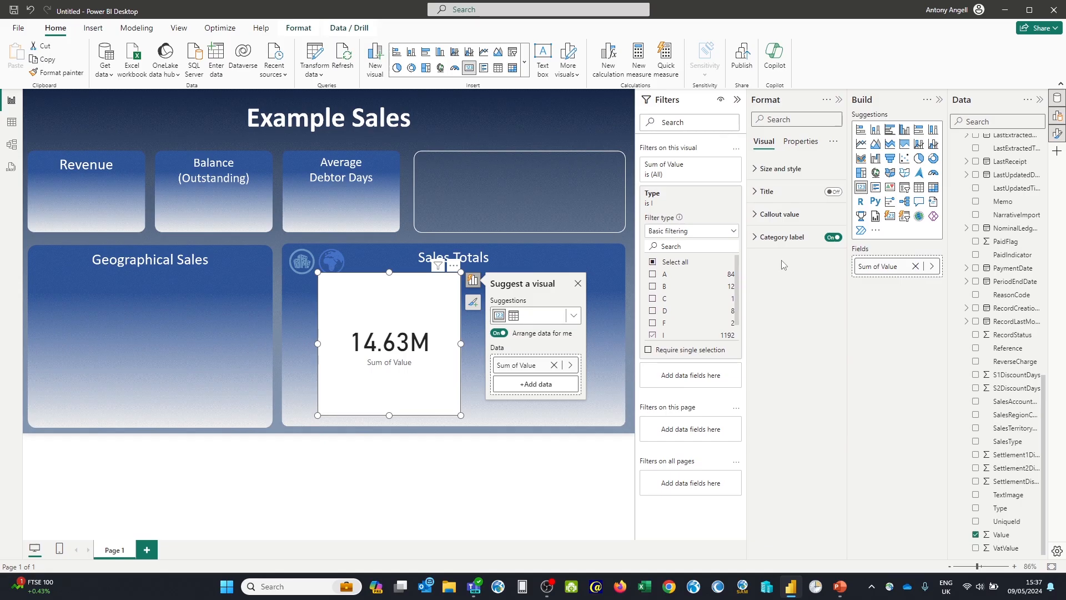
Step: Turn off the Sum of Value card's category label and background, and fit it into the Revenue tile at 256 wide by 156 high
left_click(834, 237)
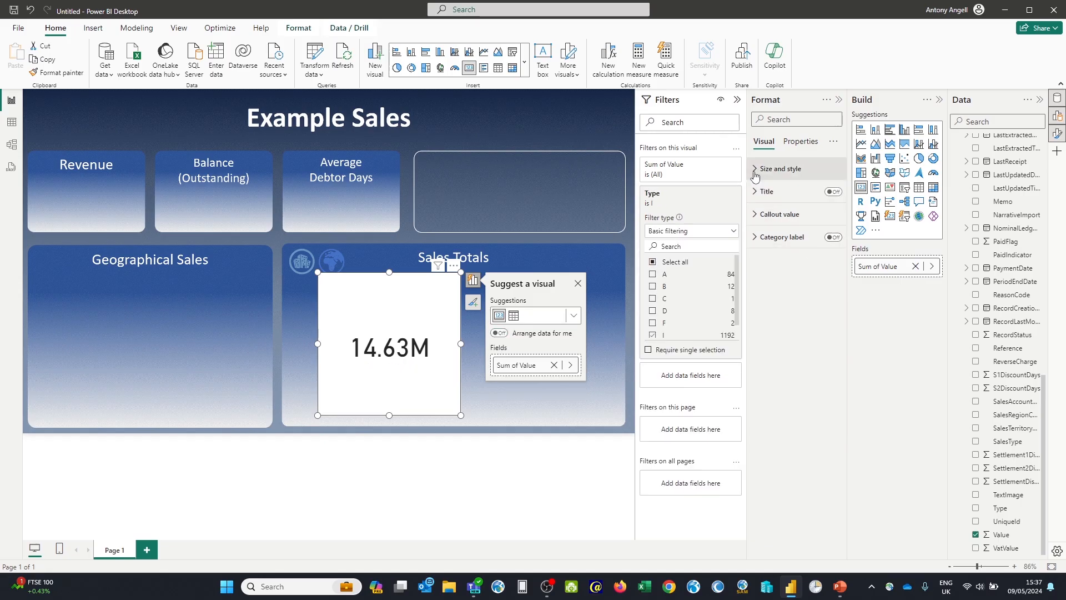
left_click(779, 169)
left_click(830, 380)
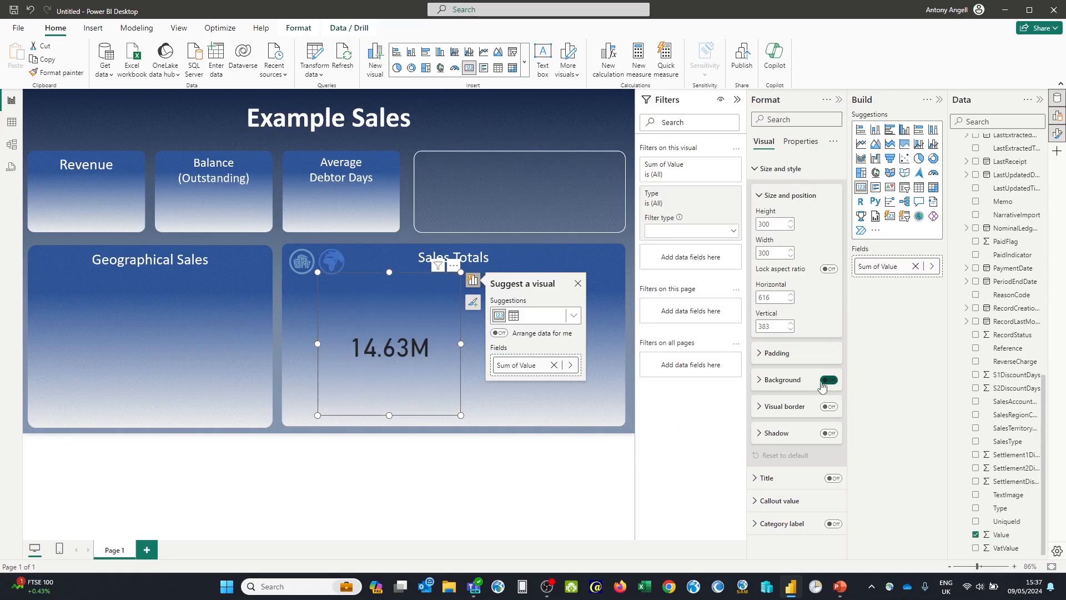
left_click_drag(461, 415, 118, 215)
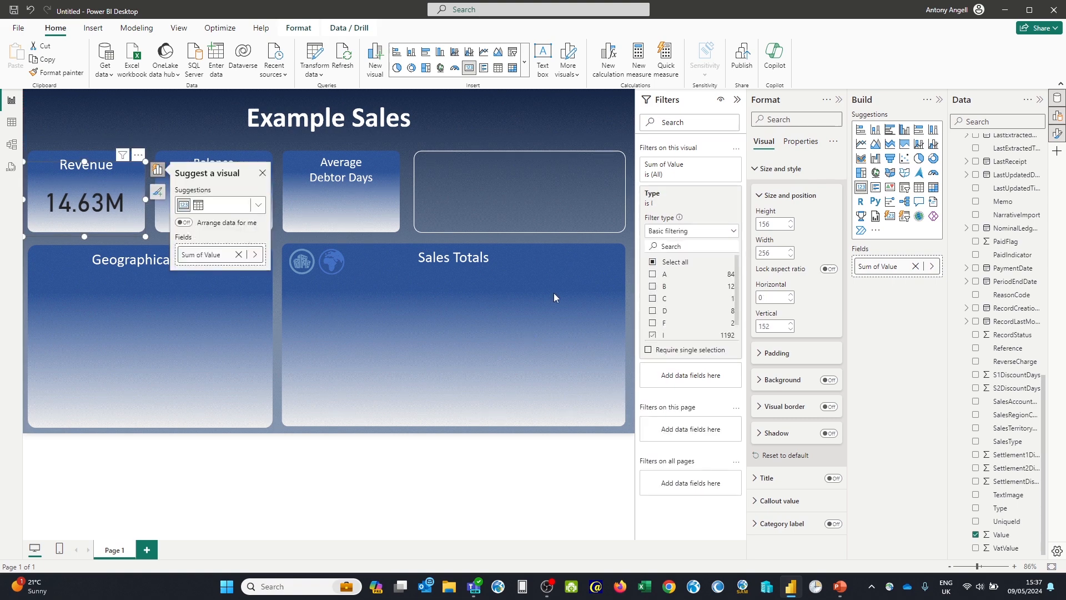
left_click(510, 118)
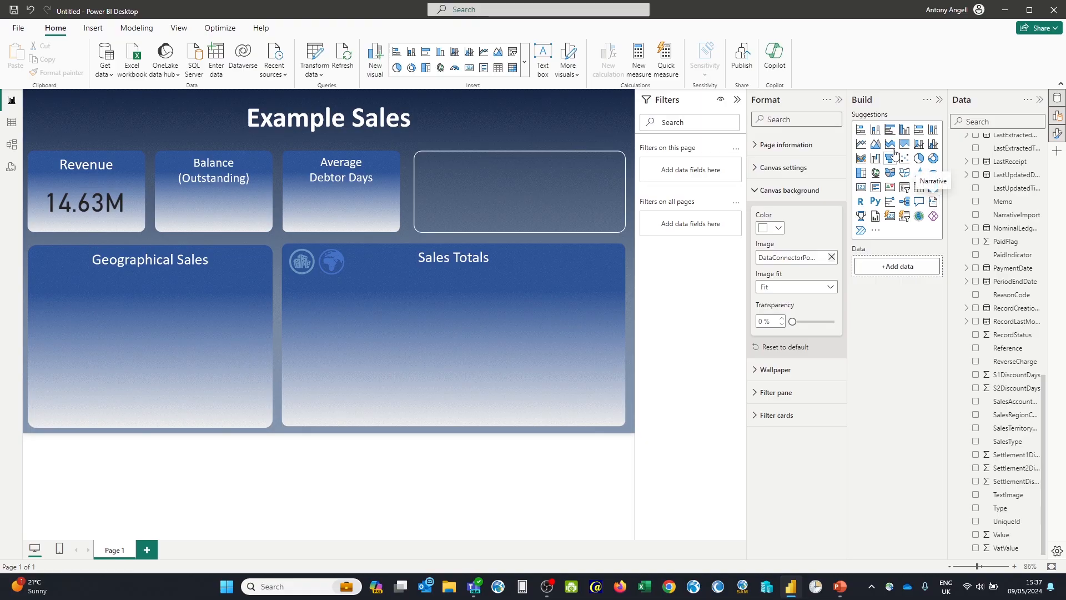
Step: Add a stacked column chart in the Sales Totals area with Value on the Y-axis and Type on the X-axis
left_click(874, 131)
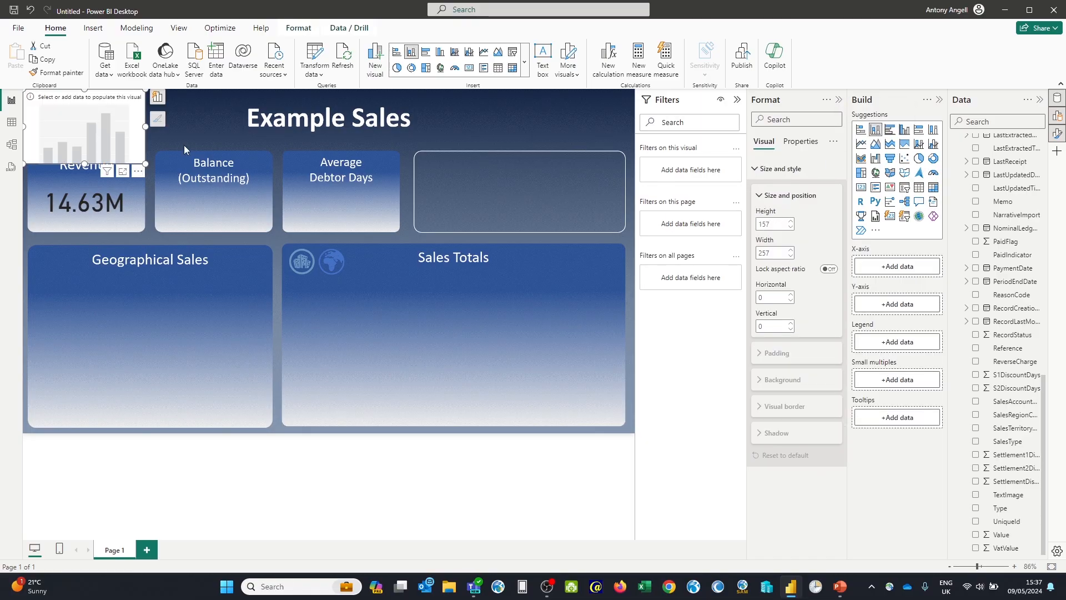
left_click_drag(108, 132, 428, 345)
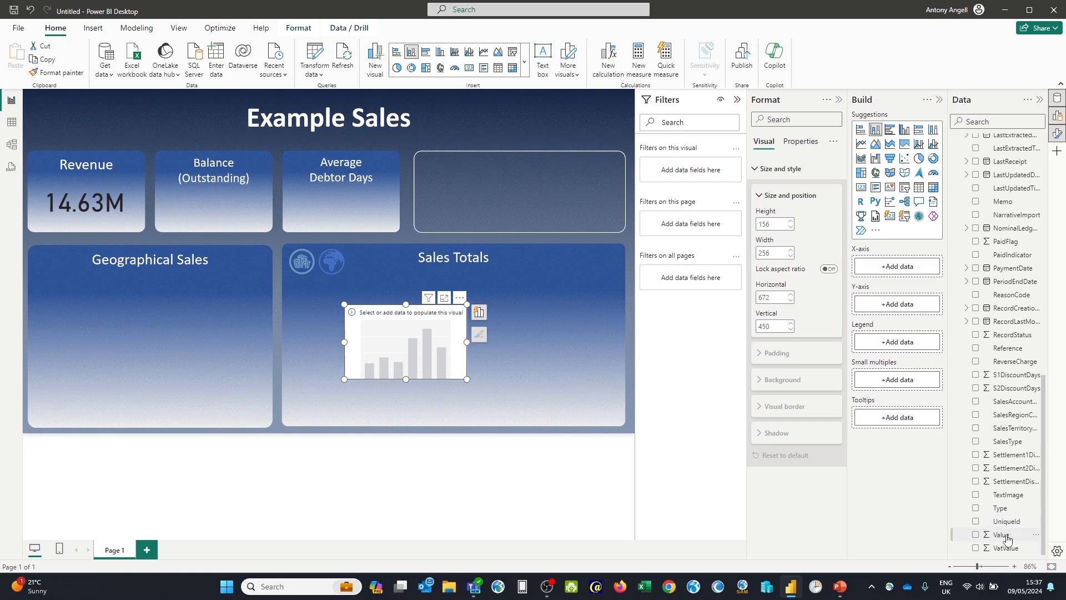
left_click_drag(1004, 535, 429, 337)
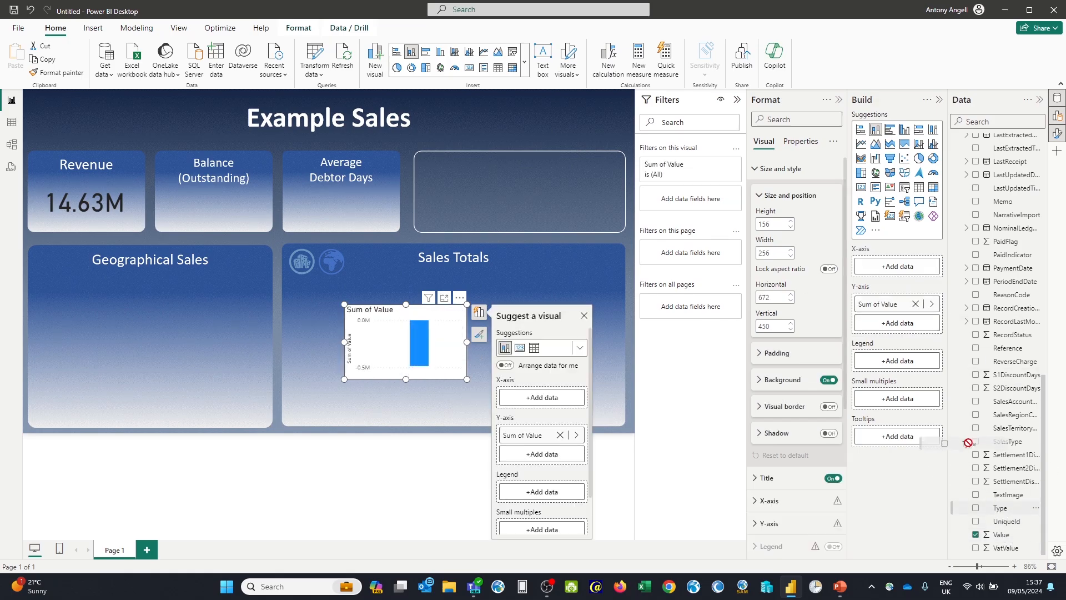
left_click_drag(999, 508, 411, 342)
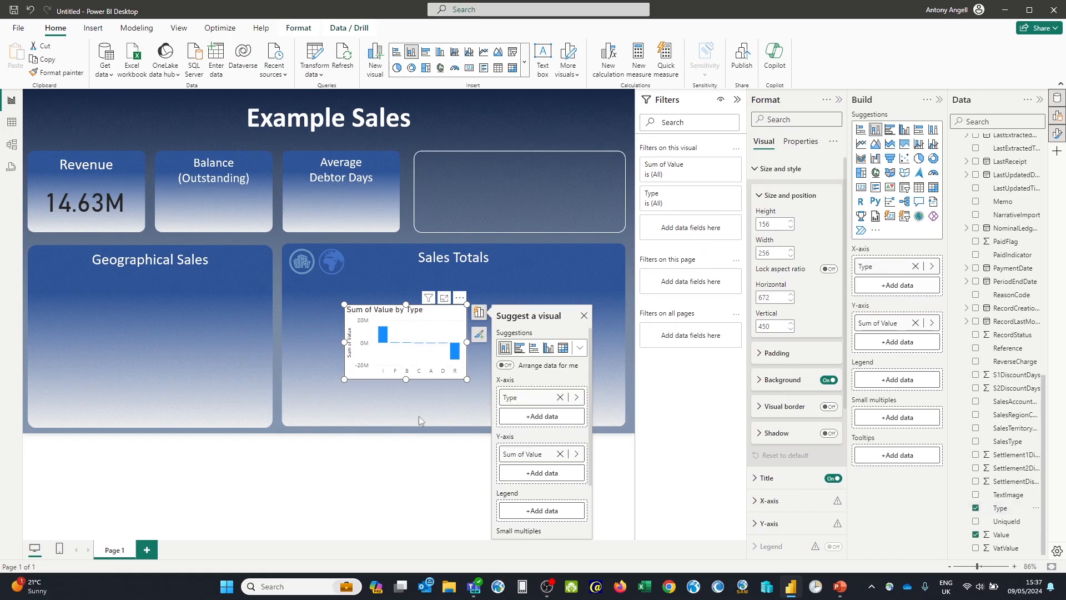
Step: Enlarge the column chart to about 593 wide by 254 high to fill the Sales Totals tile
left_click_drag(467, 342, 589, 358)
left_click_drag(461, 380, 460, 411)
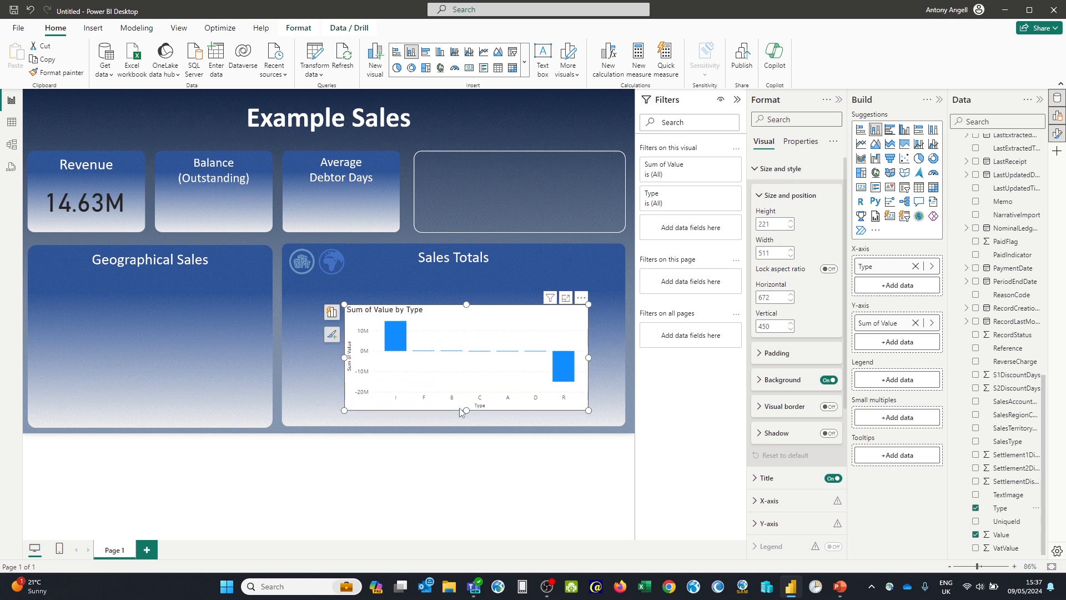
left_click_drag(345, 305, 302, 286)
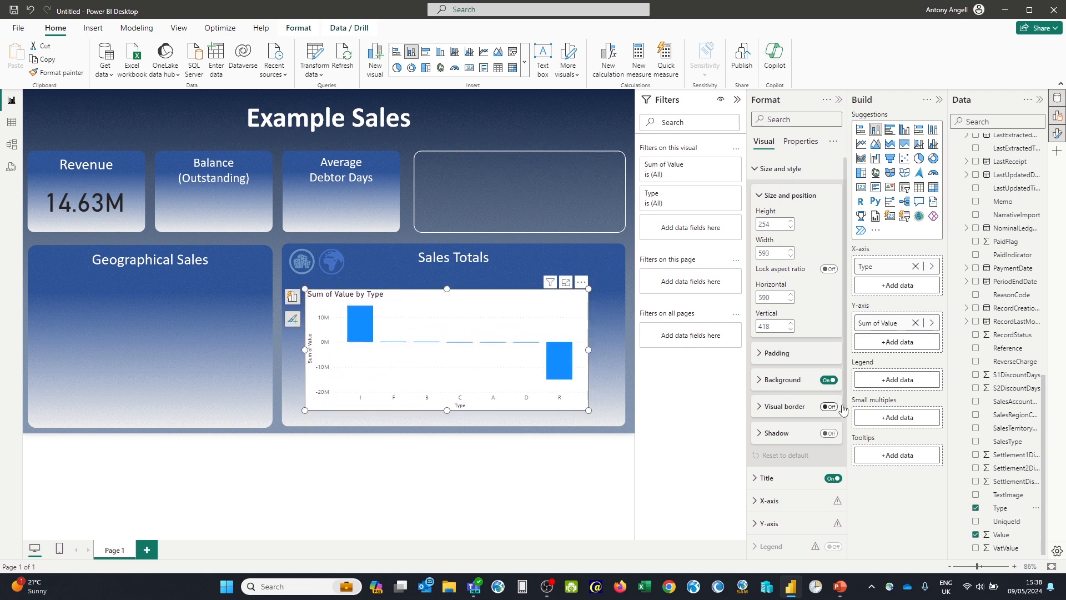
Step: Turn off the background and title of the Sales Totals column chart and deselect it
left_click(829, 380)
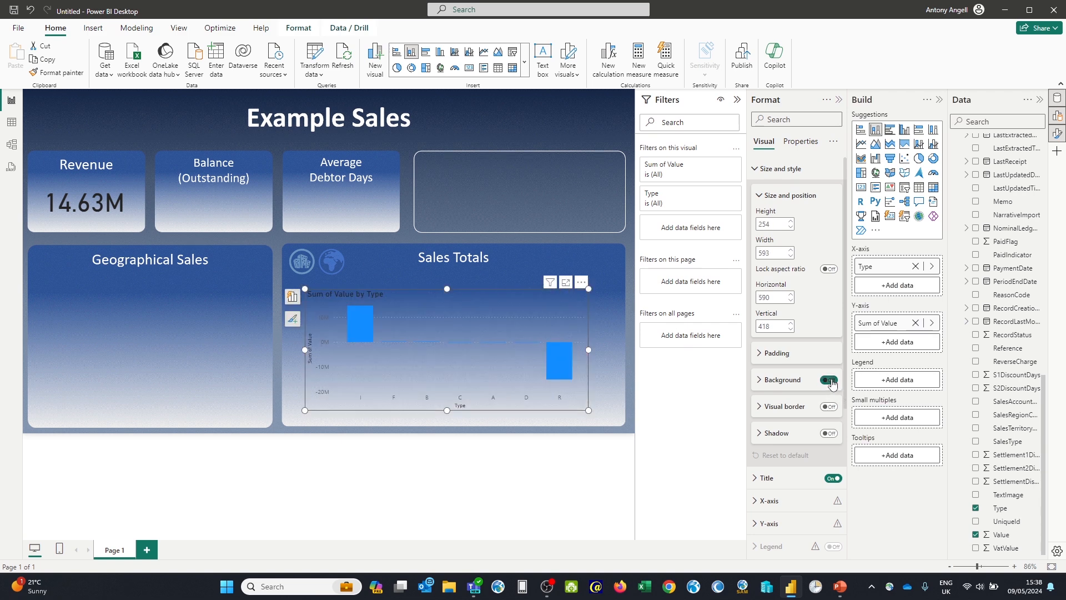
left_click(831, 478)
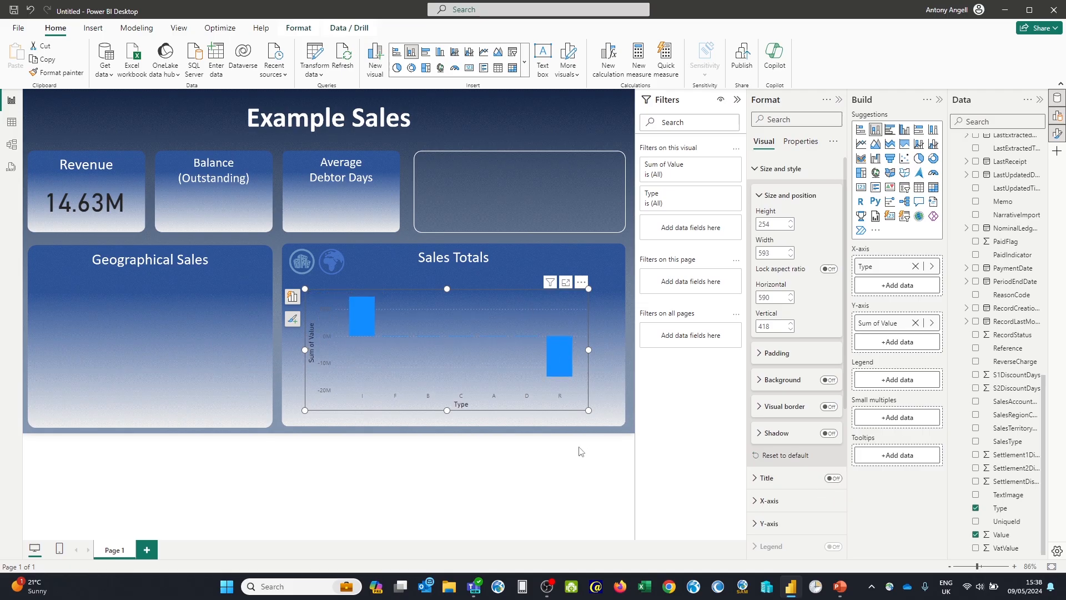
left_click(564, 466)
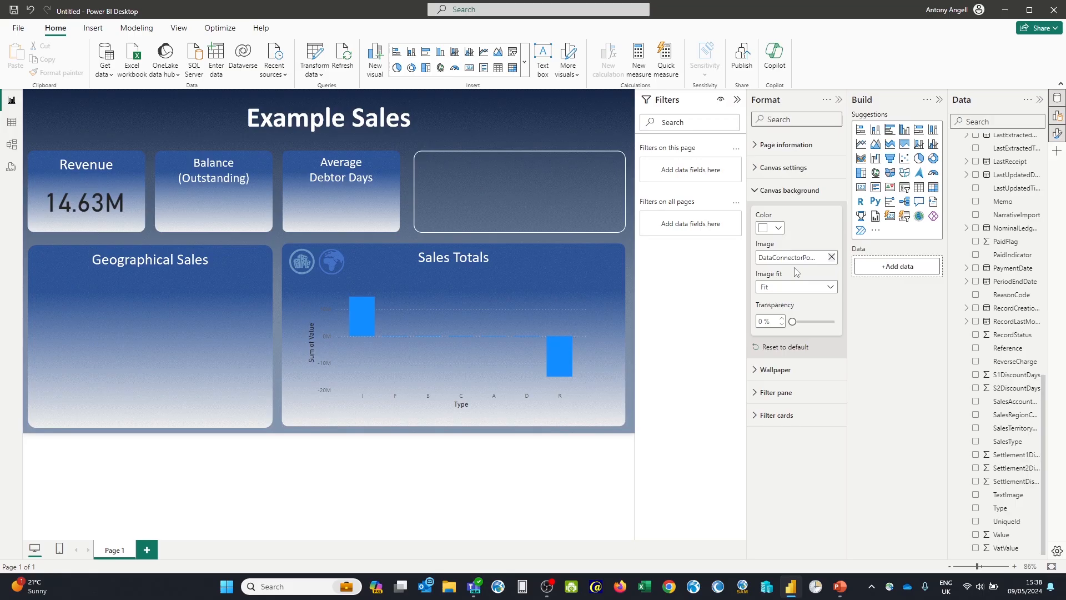
Step: Replace the canvas background image with DataConnectorPowerBIExamplePinkSalmon.gif and set its image fit to Fit
left_click(831, 259)
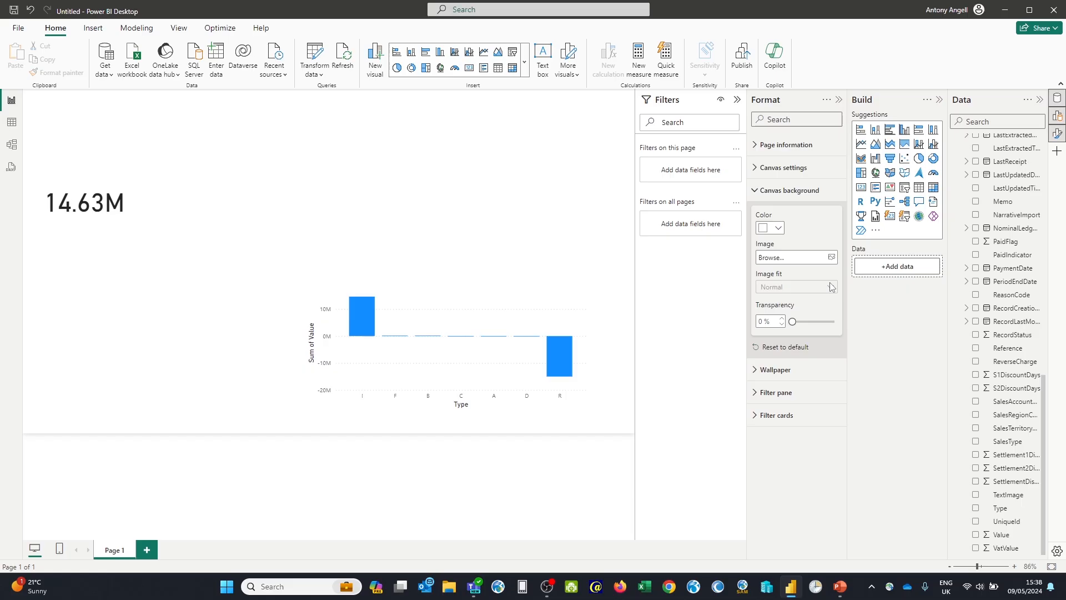
left_click(831, 258)
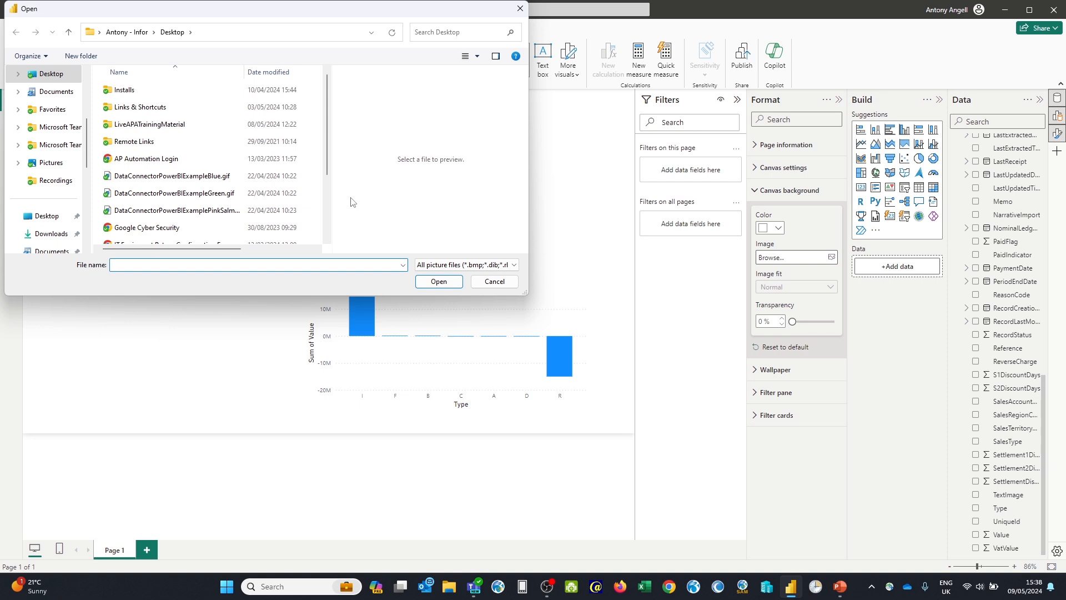
left_click(222, 198)
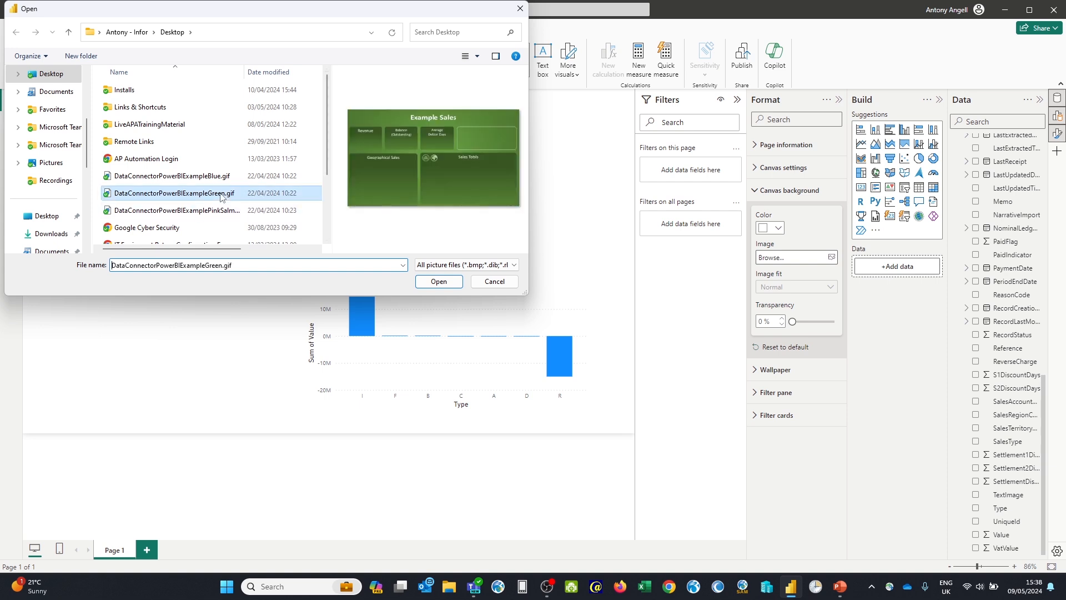
left_click(259, 211)
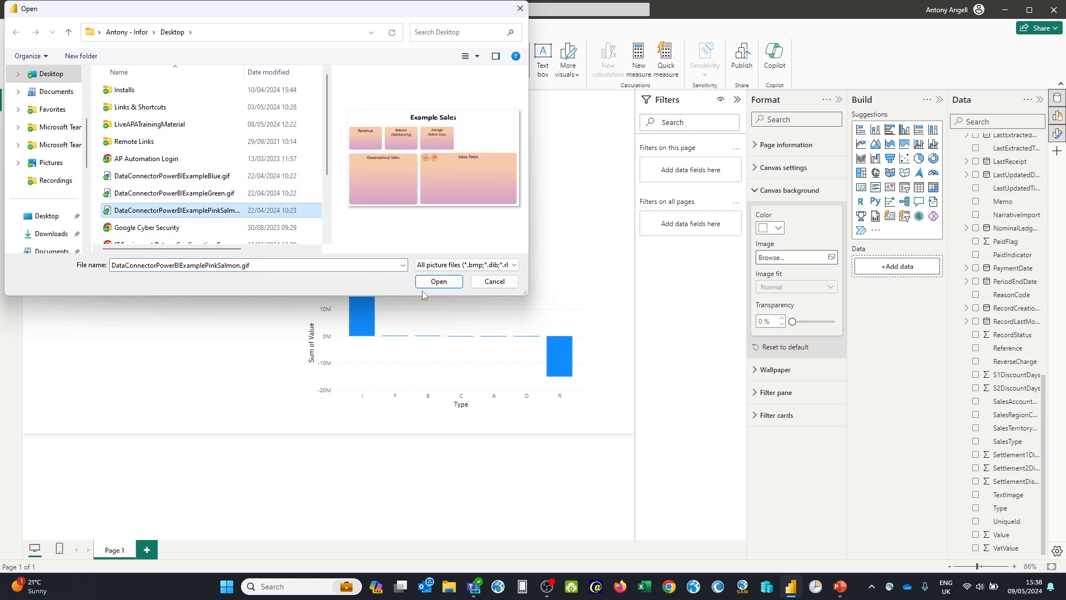
left_click(439, 281)
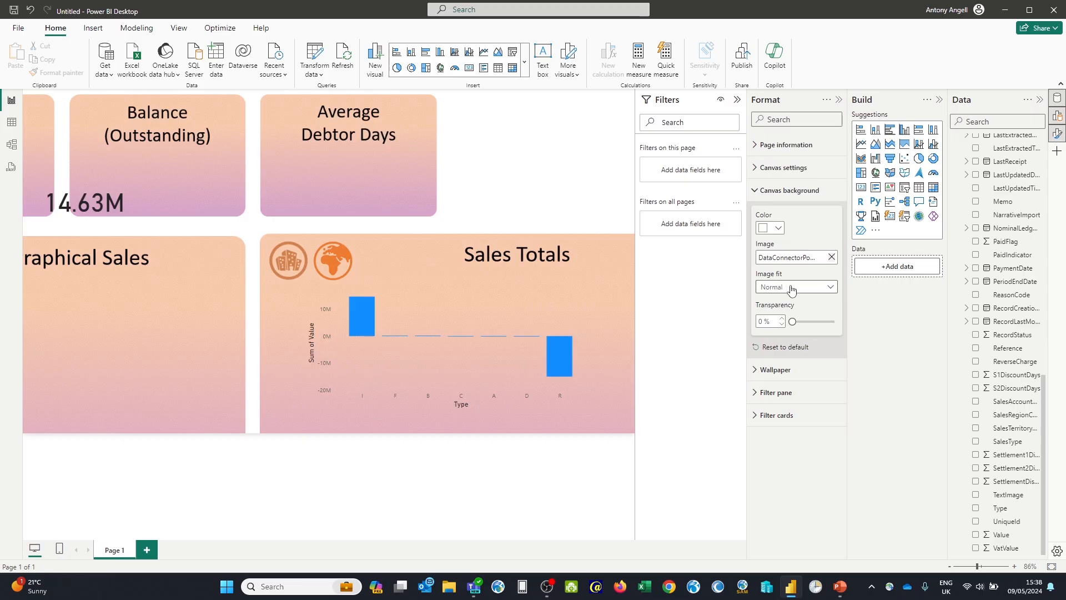
left_click(788, 287)
left_click(772, 315)
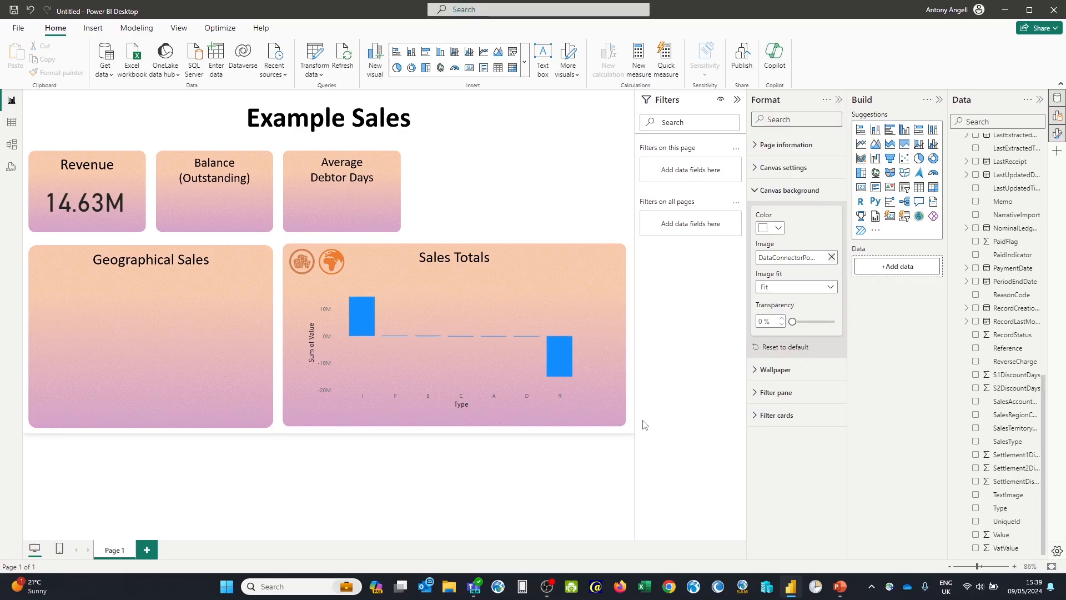
Step: Open the Sales Report shortcut from the desktop, cross-filter the dashboard by the DE slice of Sales by Region, and clear that selection
key("super+d")
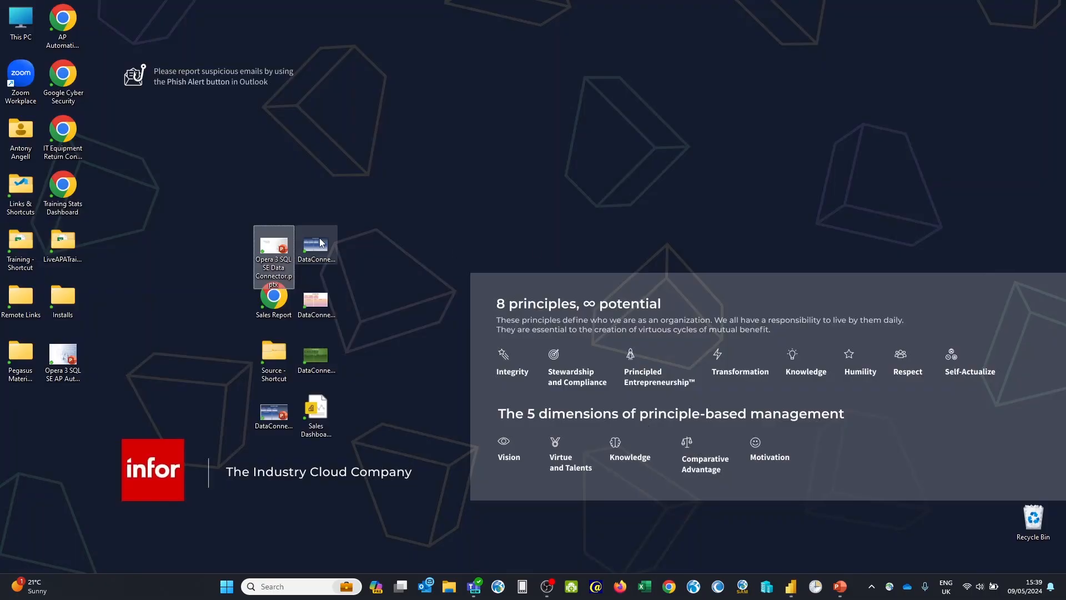
left_click(274, 300)
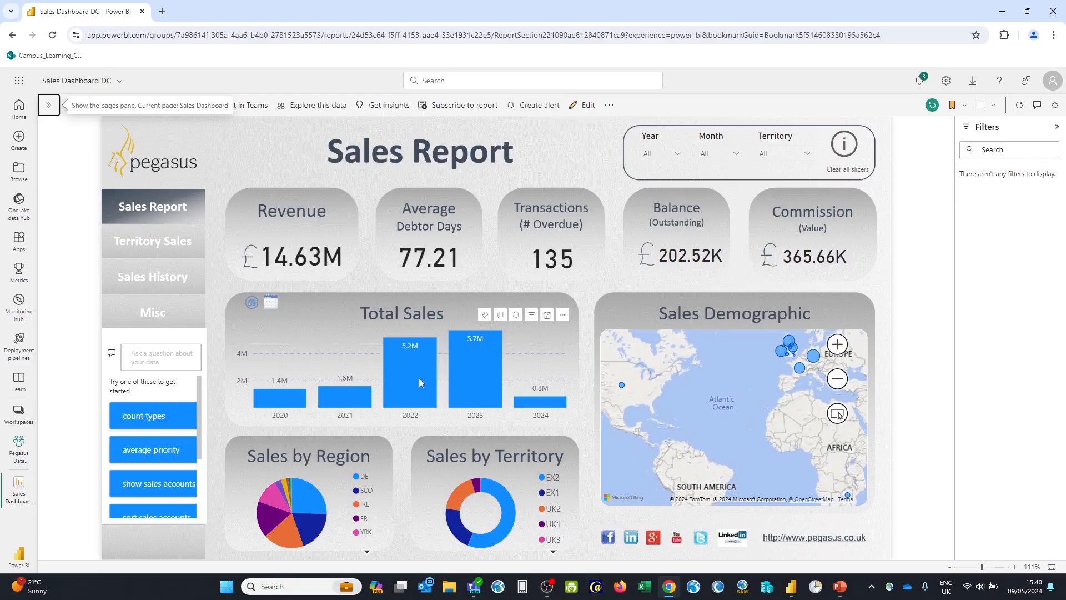
left_click(302, 496)
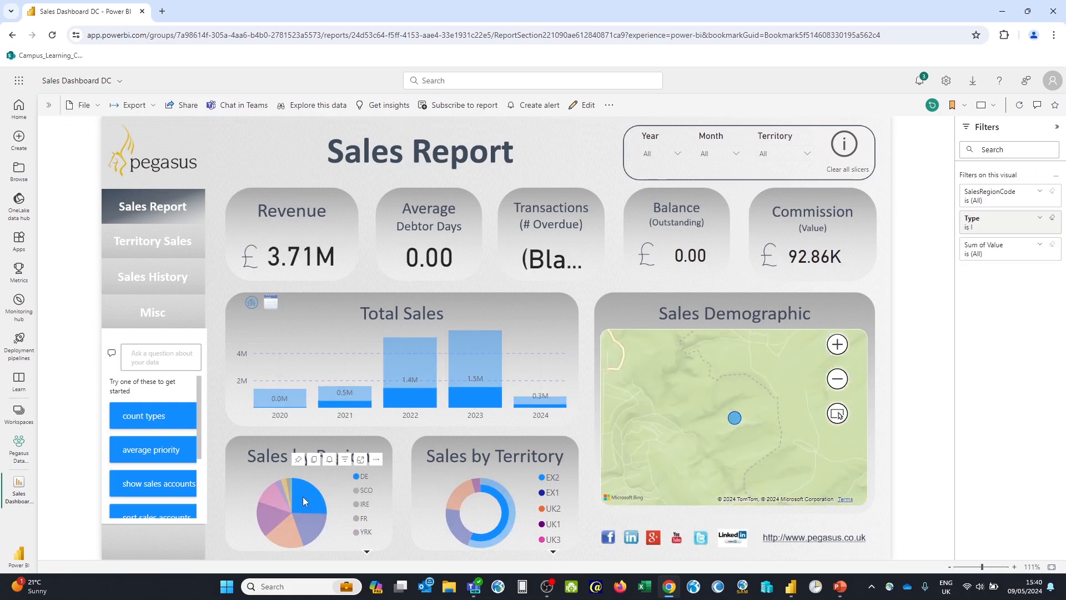
left_click(302, 497)
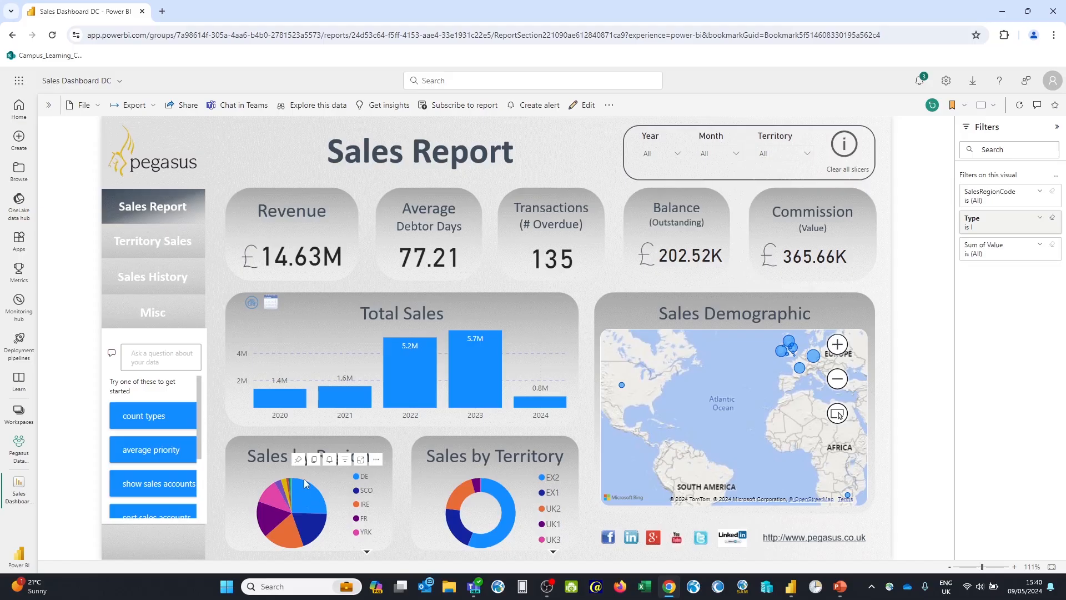
Step: Switch the Total Sales chart to the account view and back to years, and cross-filter by the 2022 column before clearing it
left_click(251, 304)
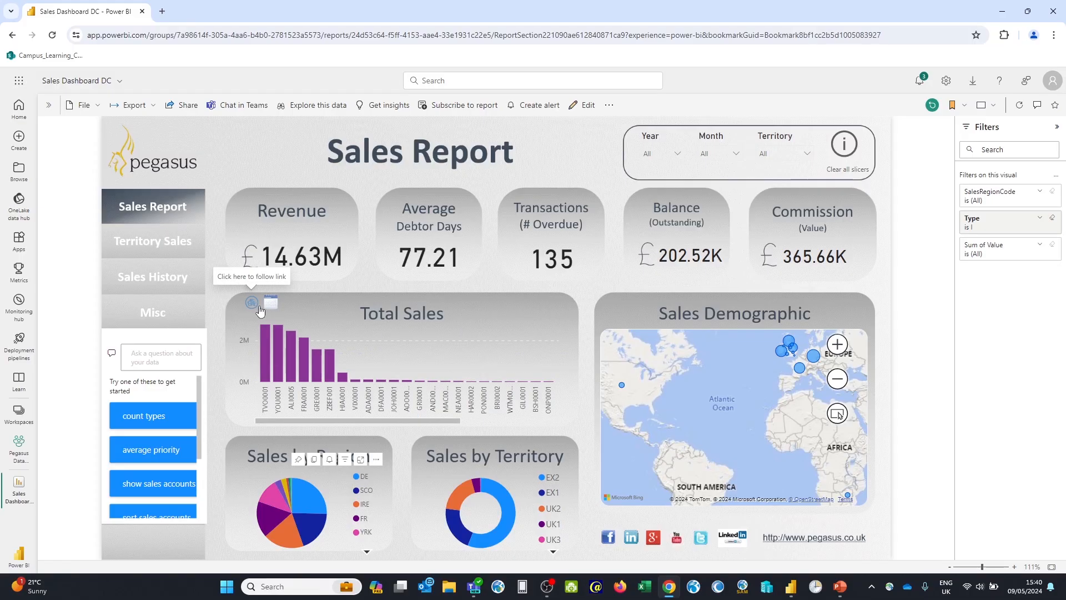
left_click(270, 310)
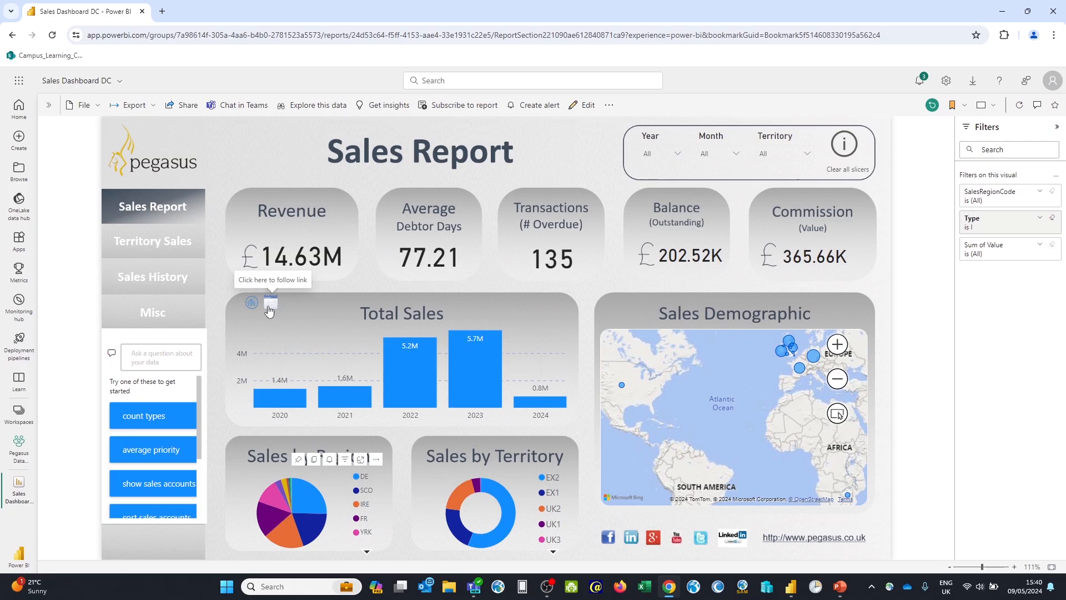
left_click(424, 394)
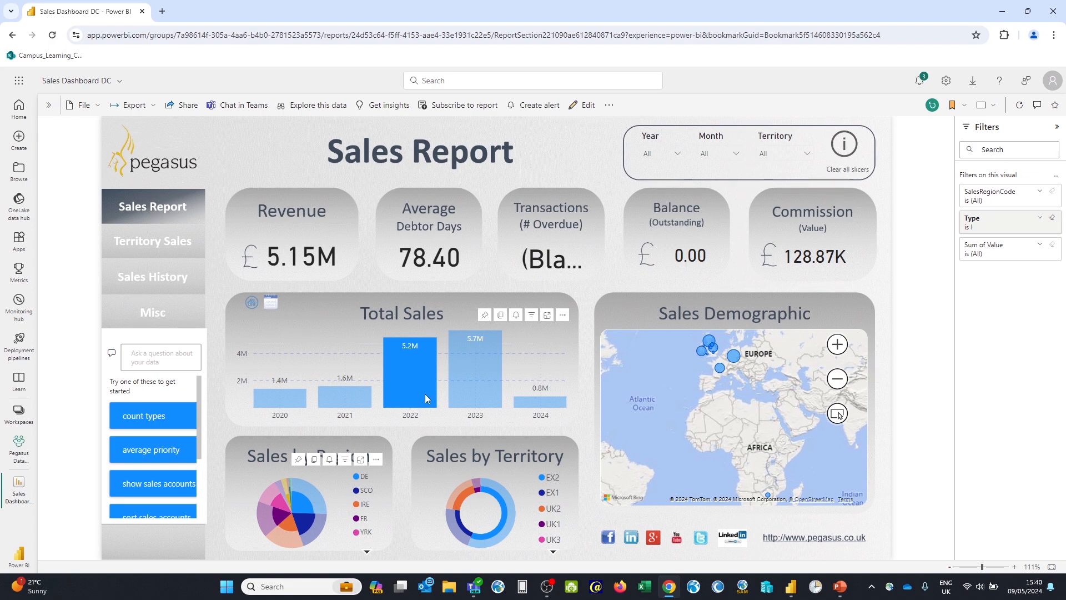
left_click(425, 395)
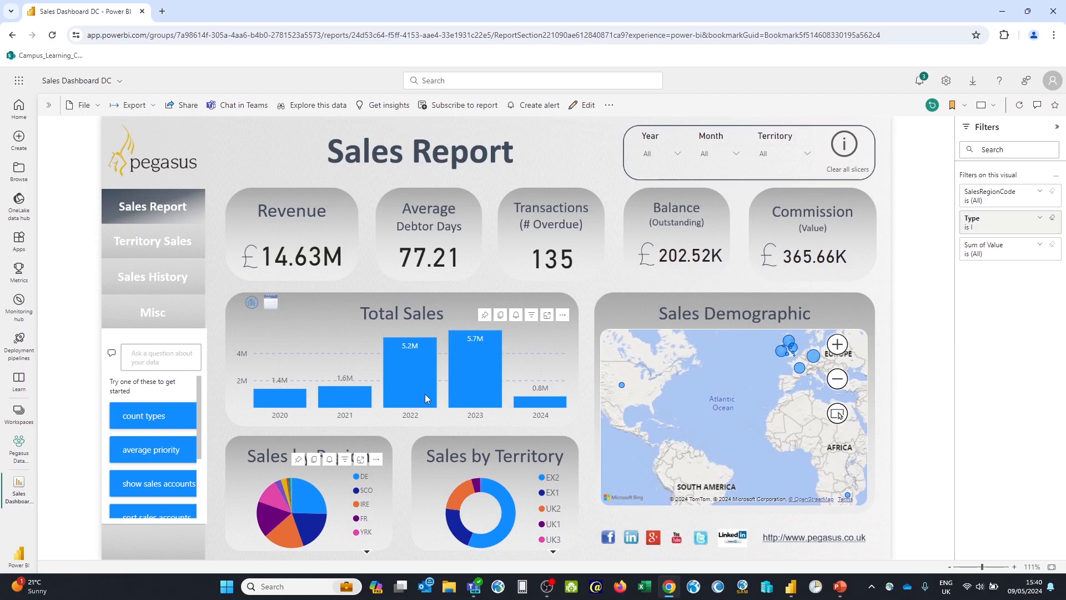
Step: Open and close the Year slicer's list, and browse the suggested questions in the Q&A visual on the Sales Report page
left_click(677, 154)
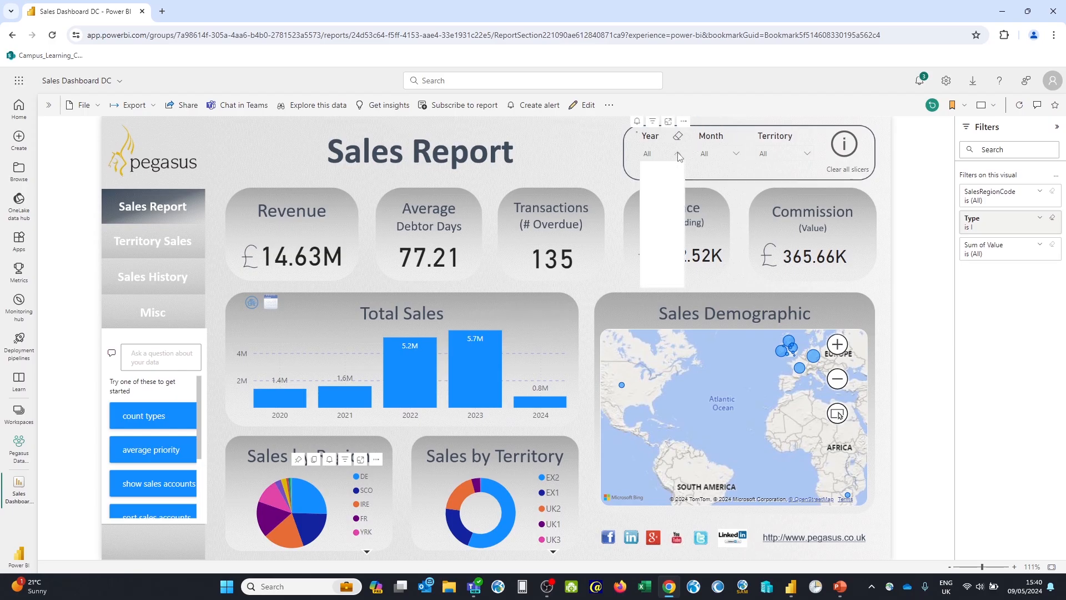
left_click(575, 143)
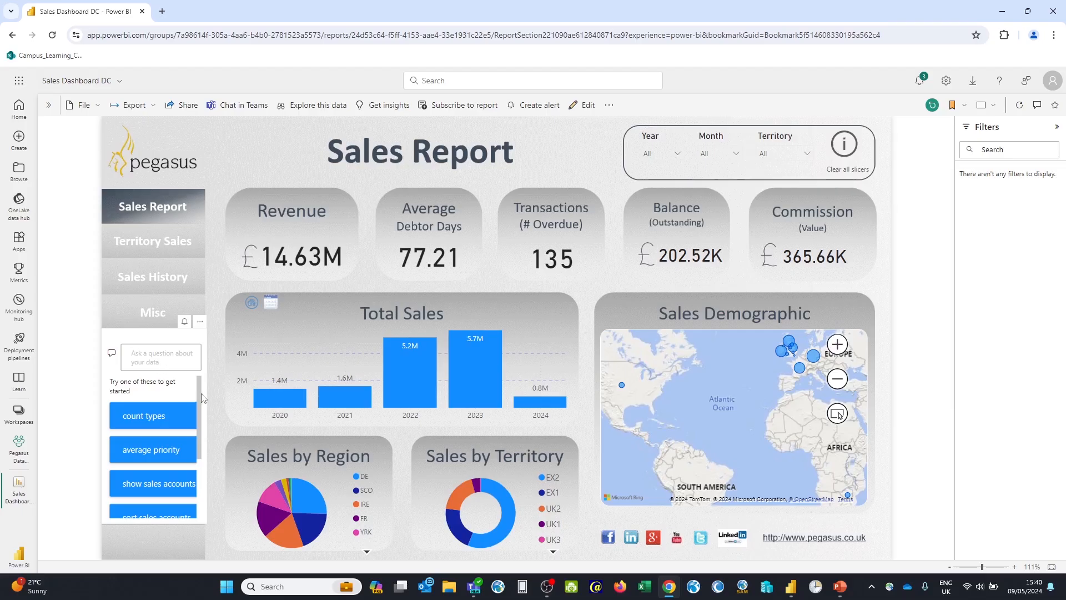
left_click_drag(201, 398, 203, 447)
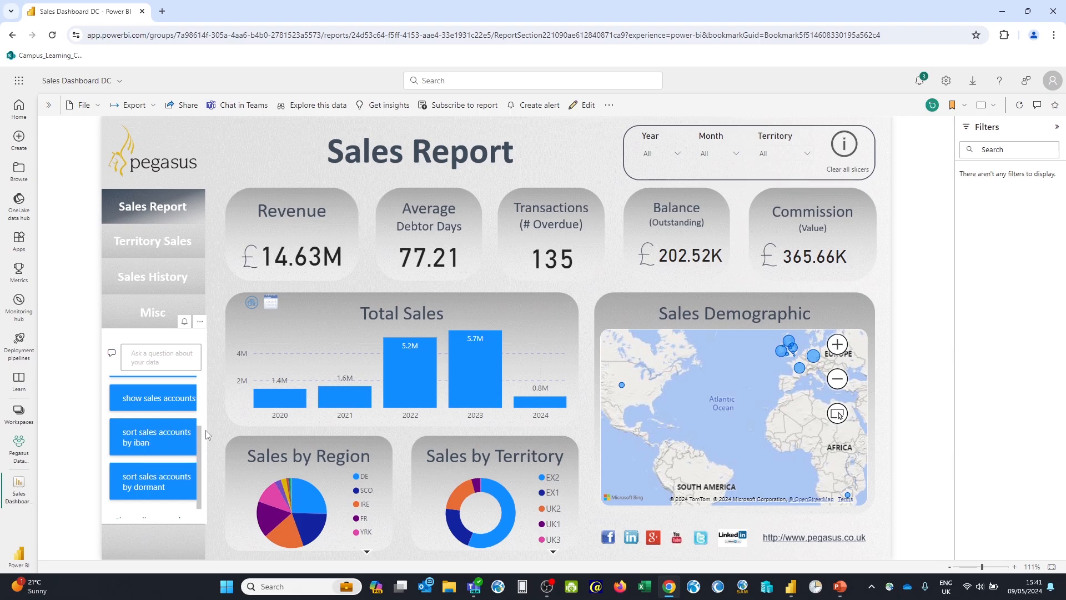
left_click_drag(198, 438, 203, 376)
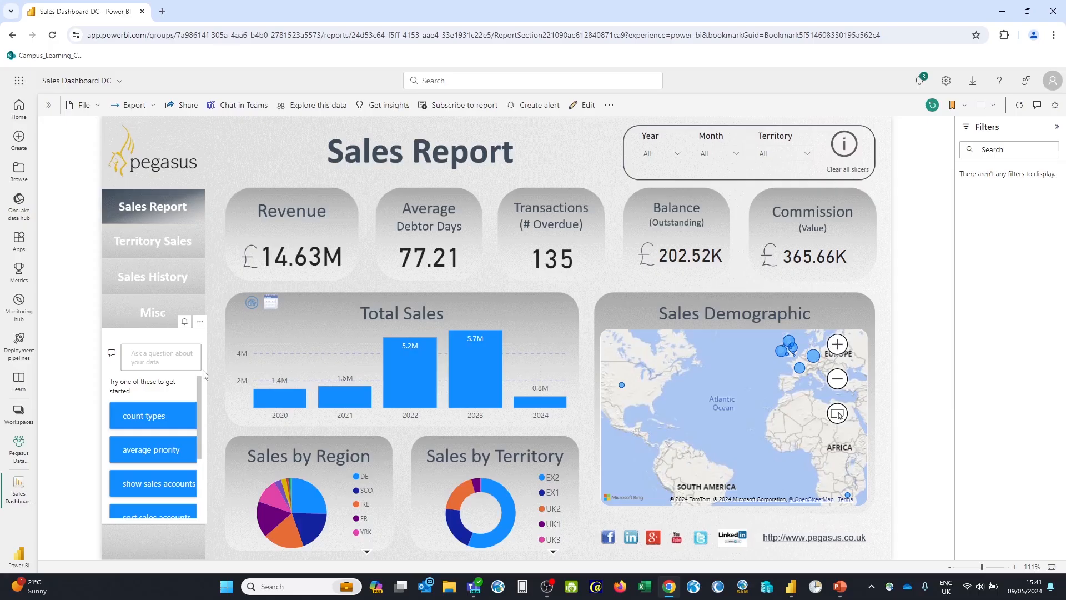
Step: Enter "highest" as a question in the Q&A visual to view its suggestions, and clear the question
left_click(151, 353)
type("highest")
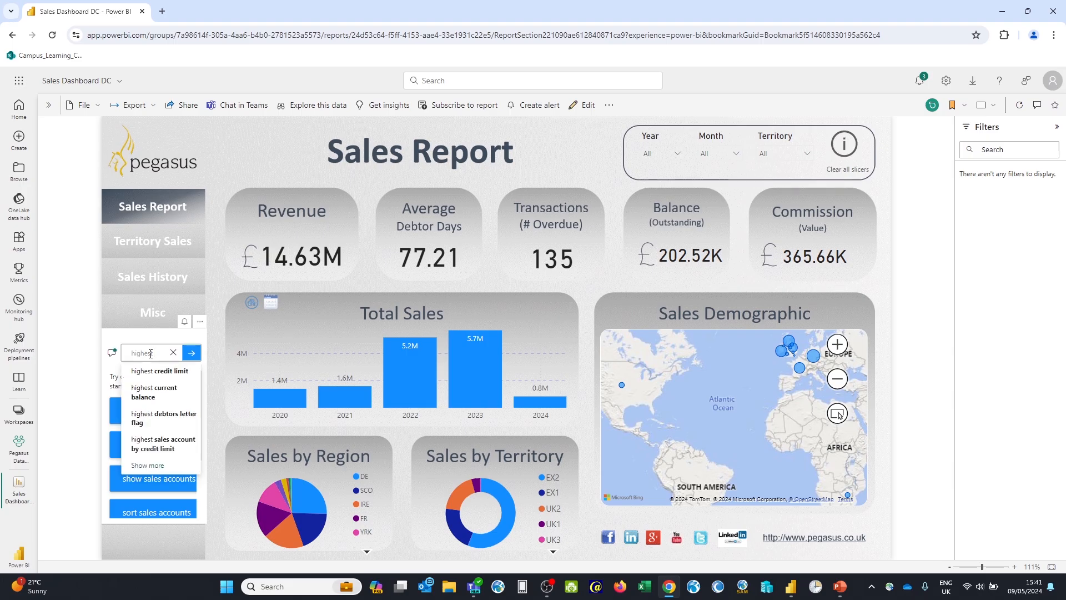
left_click(174, 353)
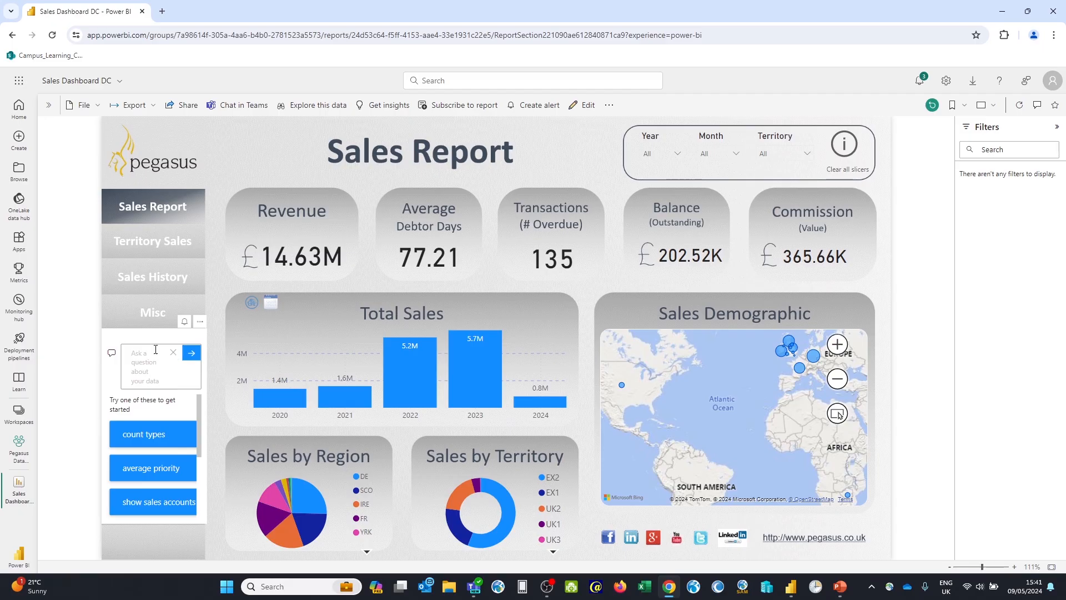
Step: Show the Territory Sales page, cross-filter it by the EX1 segment of Sales by Territory, and clear that selection
left_click(143, 241)
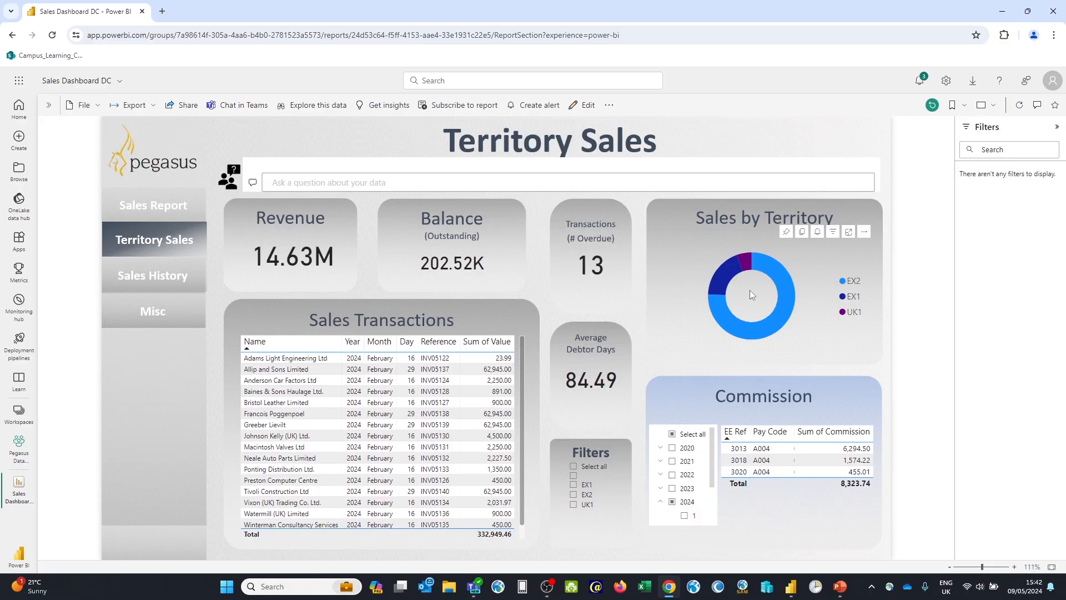
left_click(723, 276)
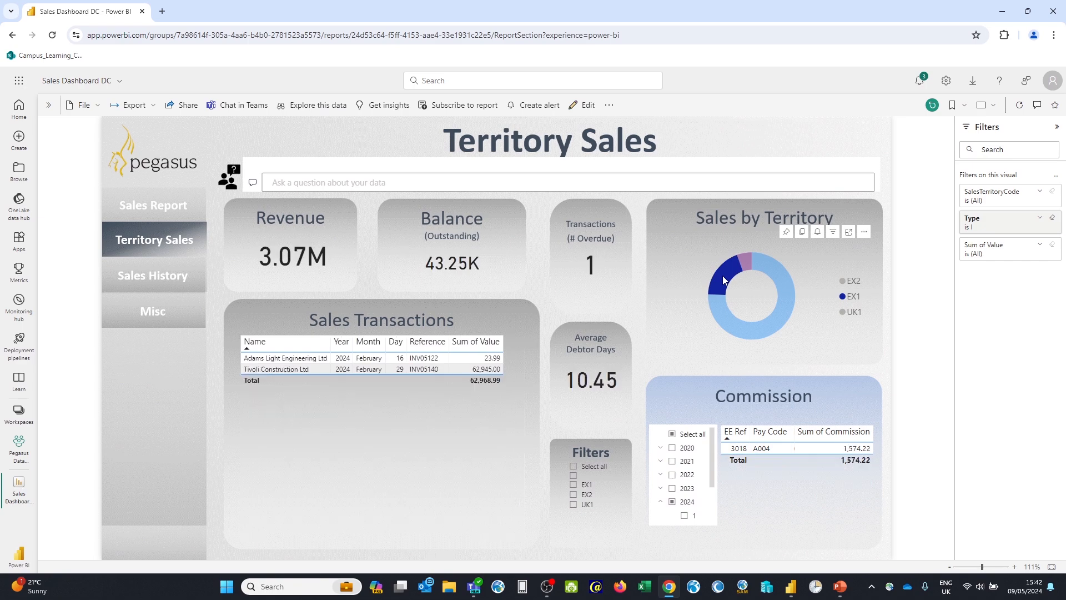
left_click(722, 275)
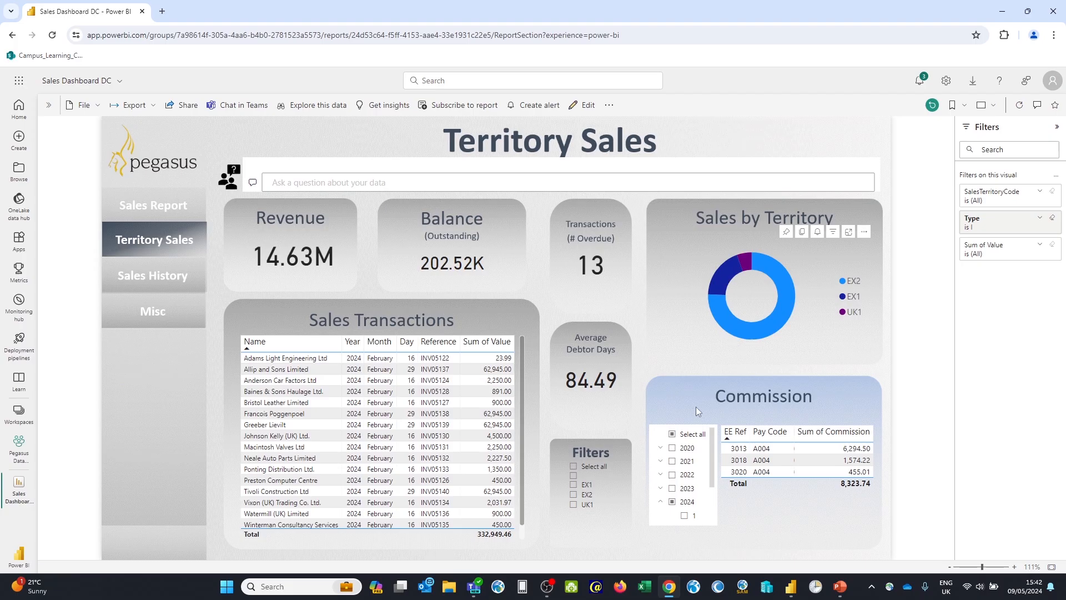
Step: Filter the Territory Sales page to month 3 of 2024 with the Commission date slicer, clearing all other periods
left_click(673, 435)
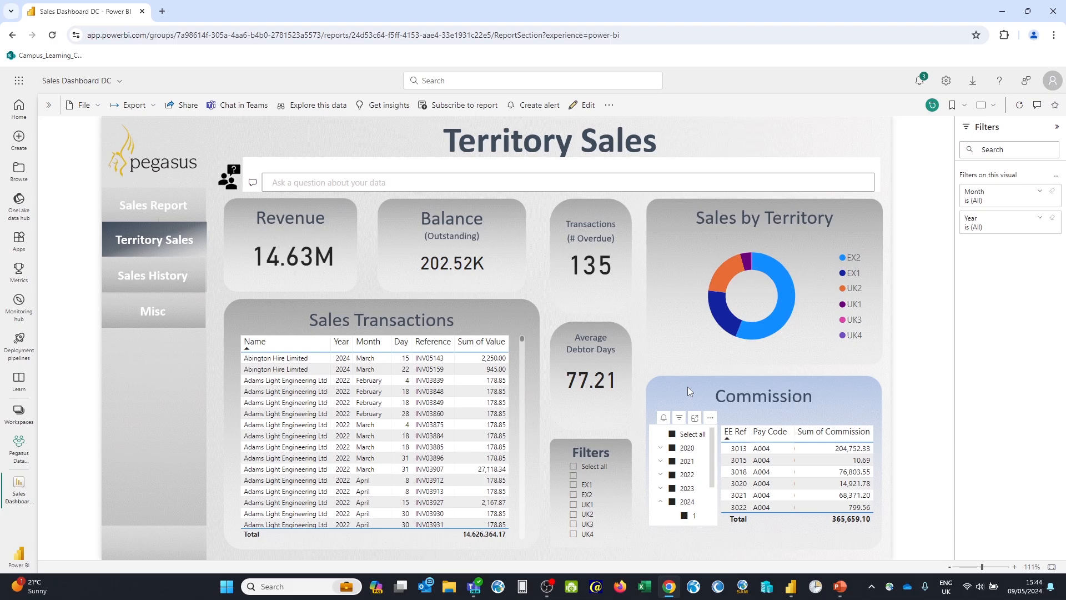
left_click(672, 433)
left_click_drag(711, 450, 711, 484)
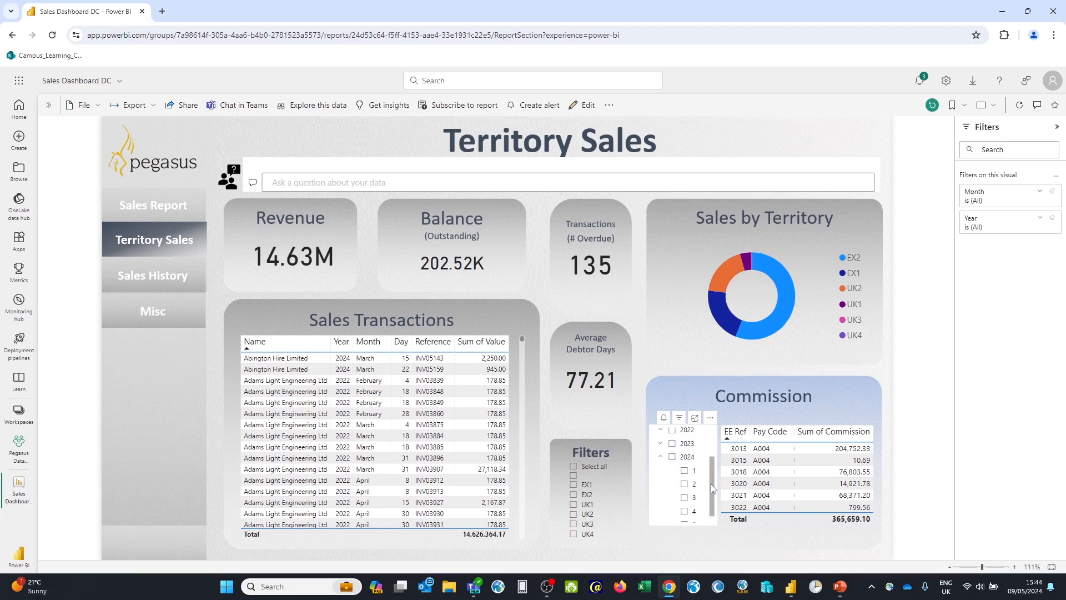
left_click(685, 500)
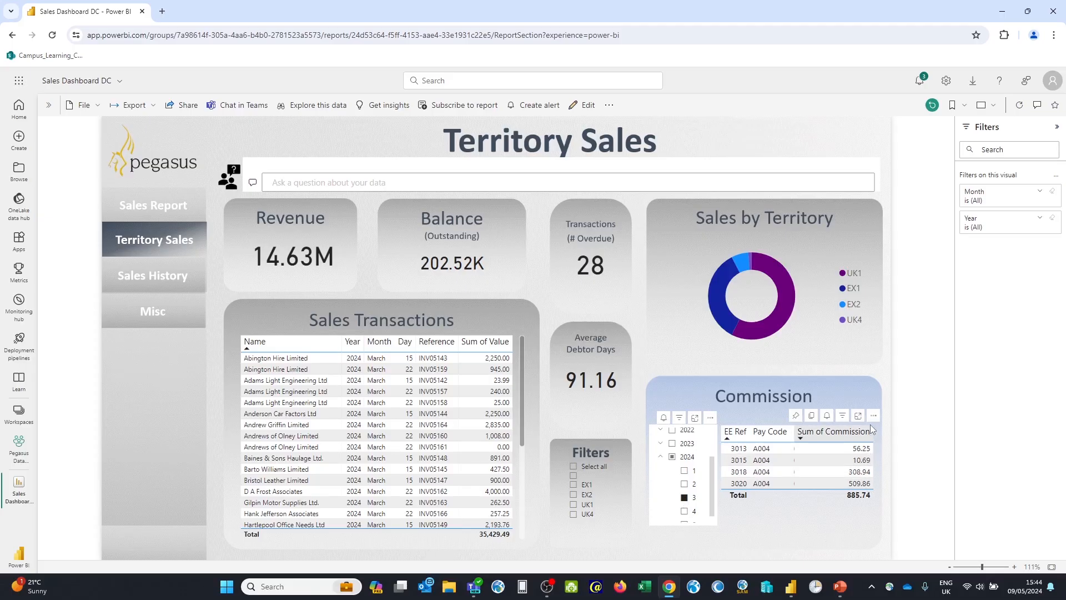
Step: Export the Commission table as summarized data in .csv (30,000-row max) format
left_click(873, 420)
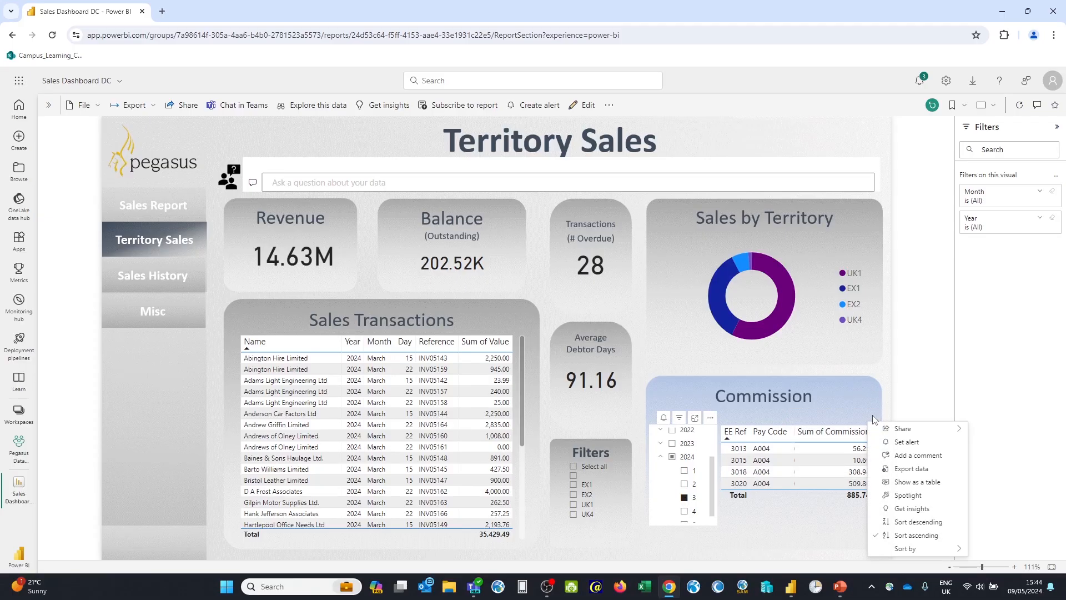
left_click(907, 473)
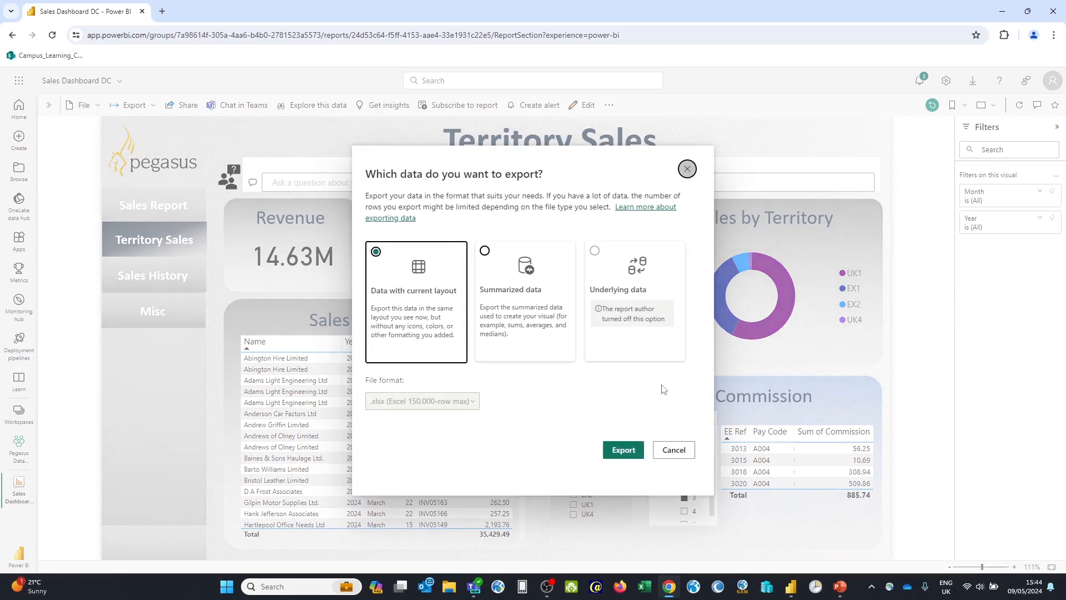
left_click(486, 252)
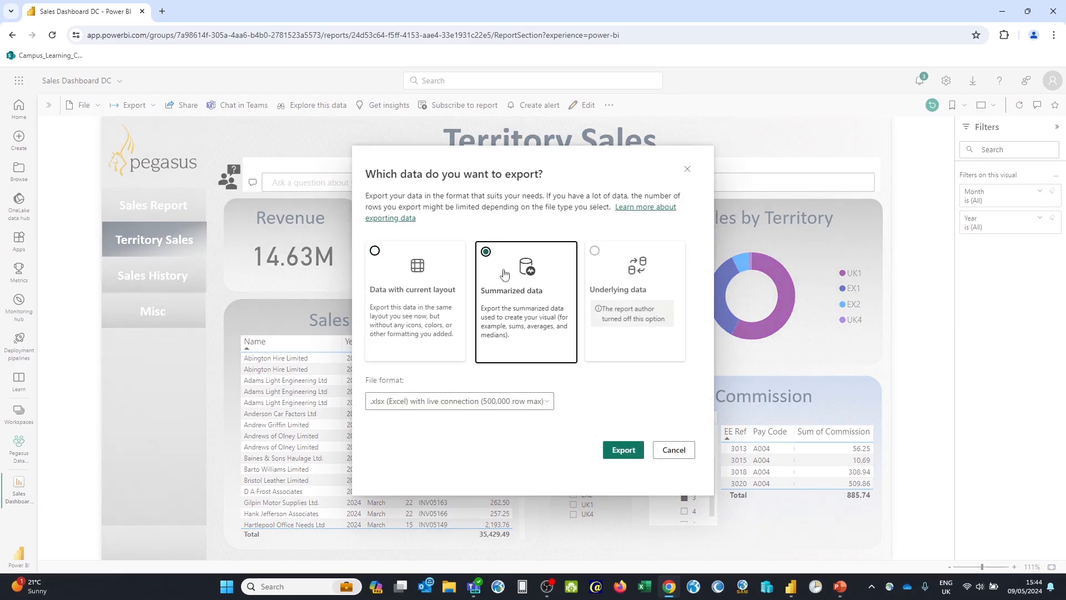
left_click(545, 406)
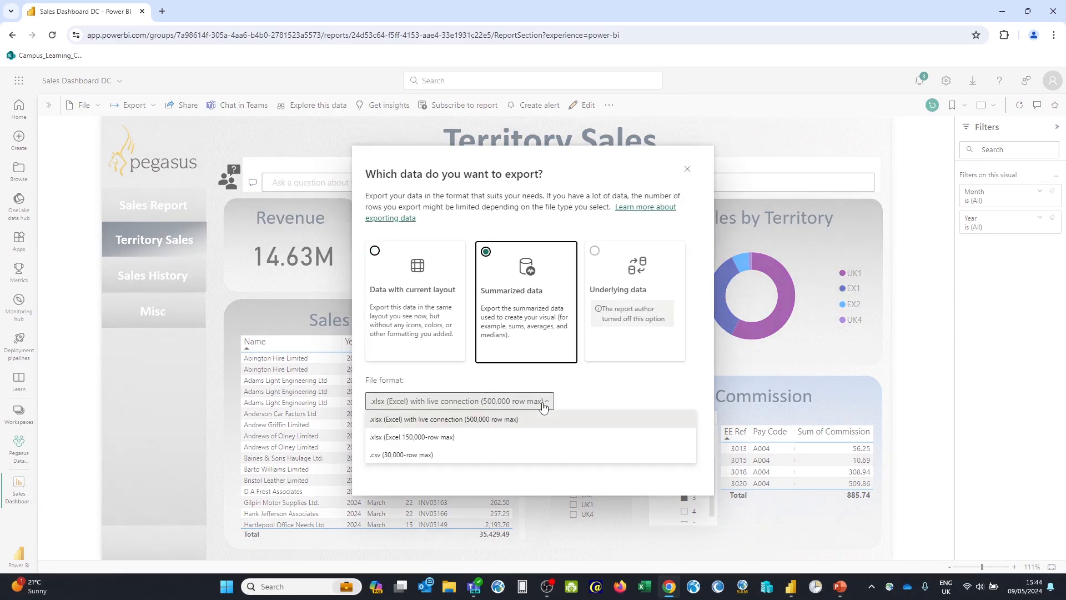
left_click(424, 456)
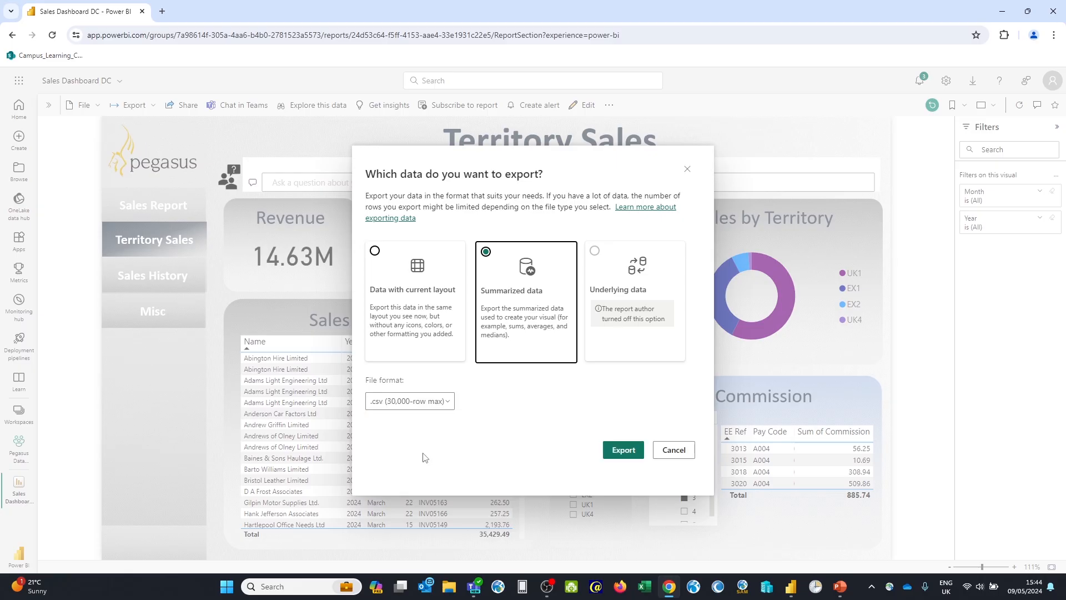
left_click(624, 450)
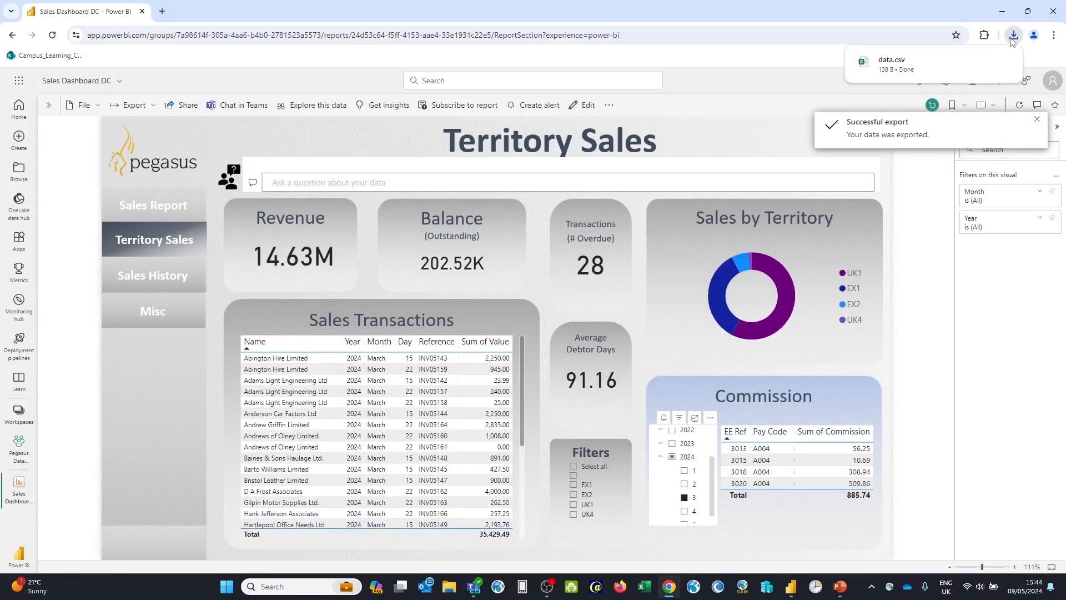
Step: Open the downloaded data.csv in Excel, dismiss the data conversion prompt, review the exported commission rows, and close the workbook
left_click(892, 62)
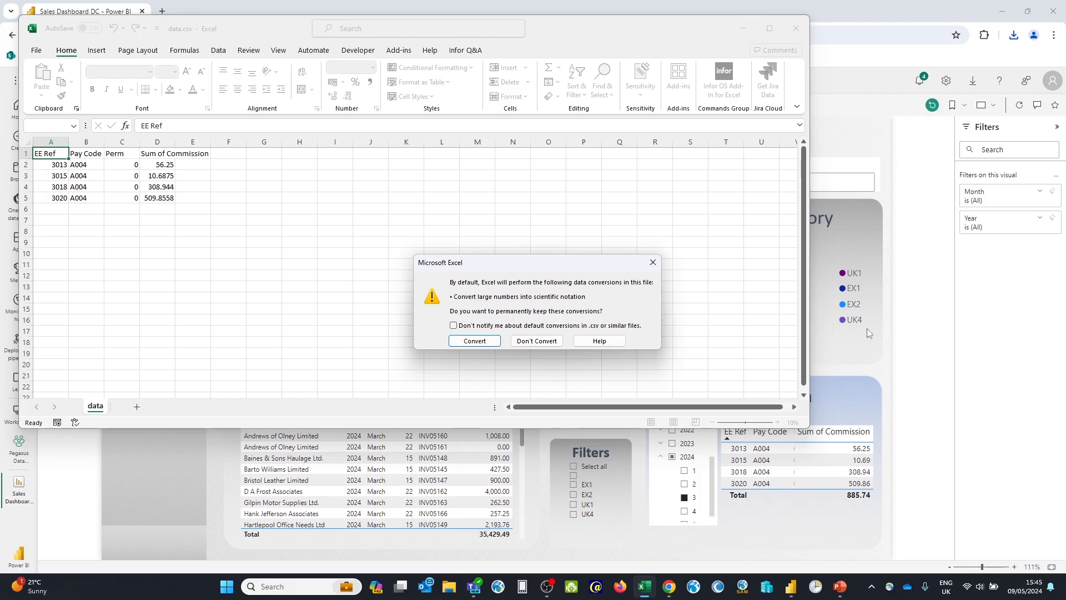
left_click(653, 262)
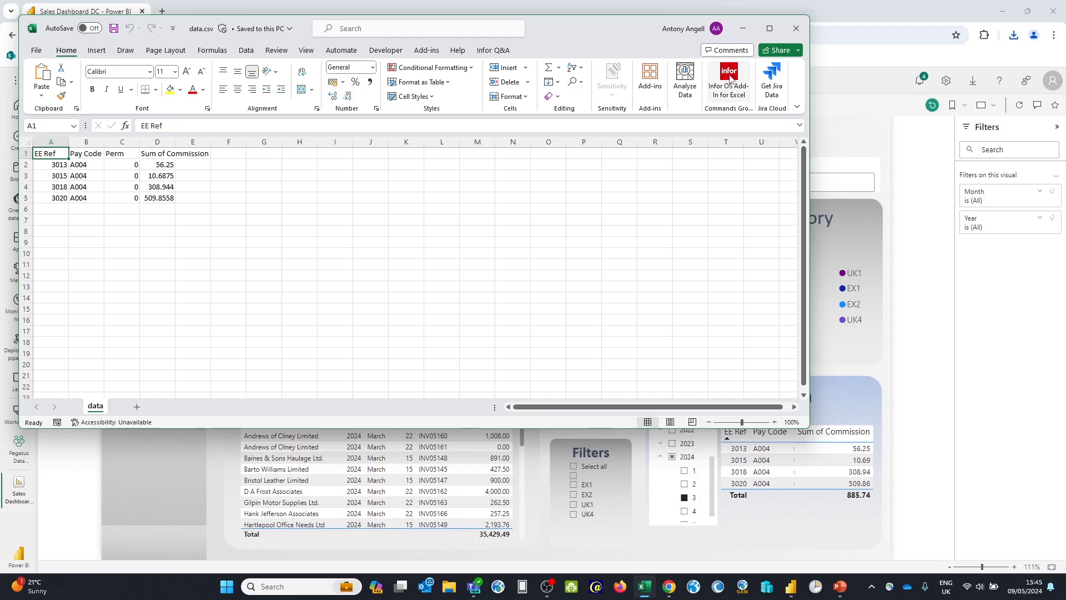
left_click(799, 29)
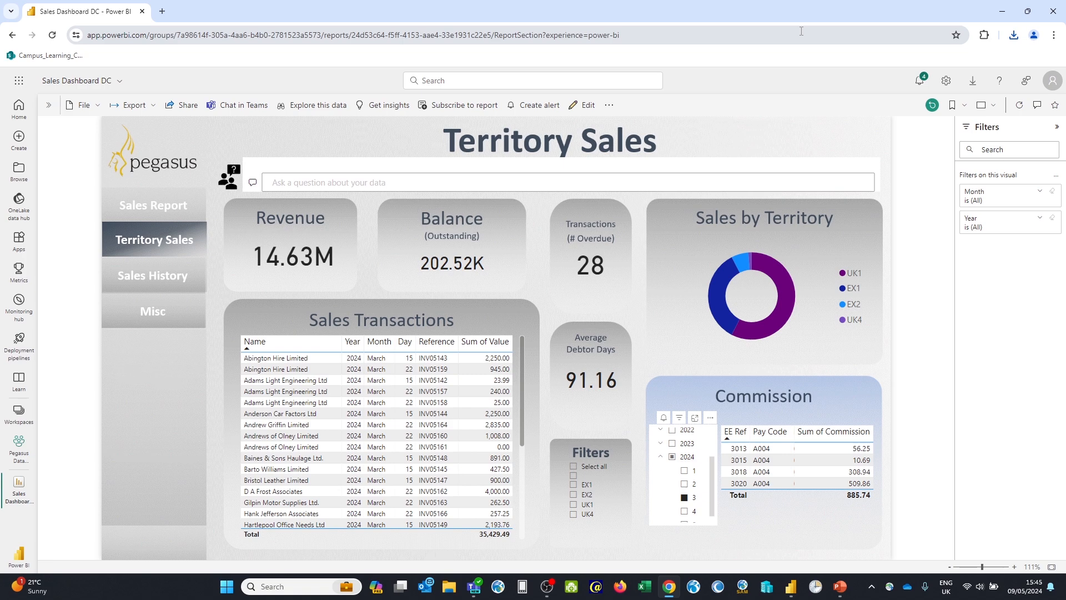
Step: Open Task Scheduler and run the Commission Payroll Update task in the PegasusDCPBI folder
key("super")
type("scheduler")
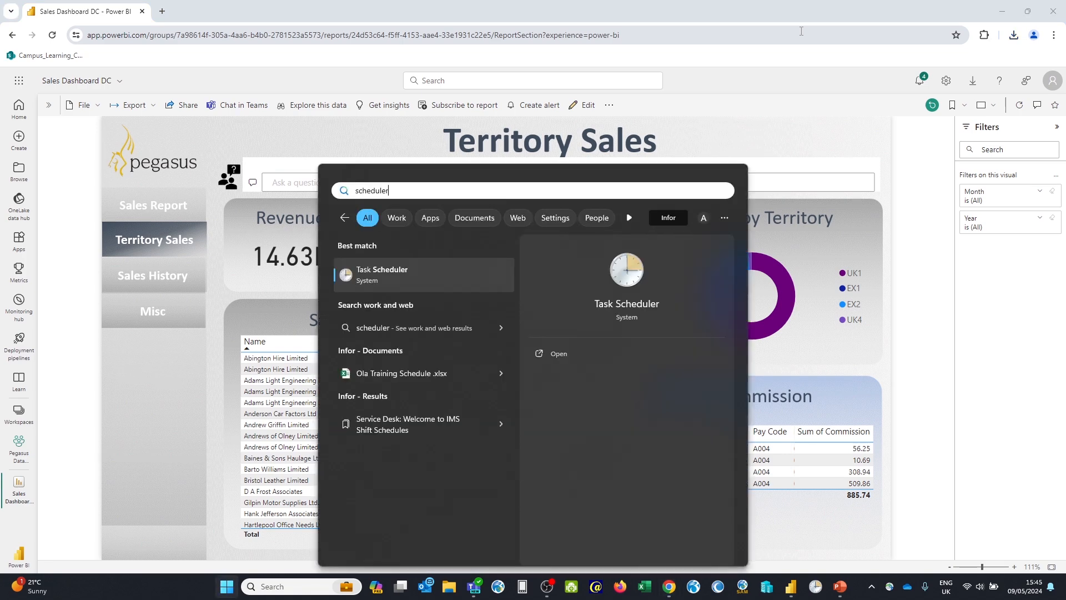
key("Return")
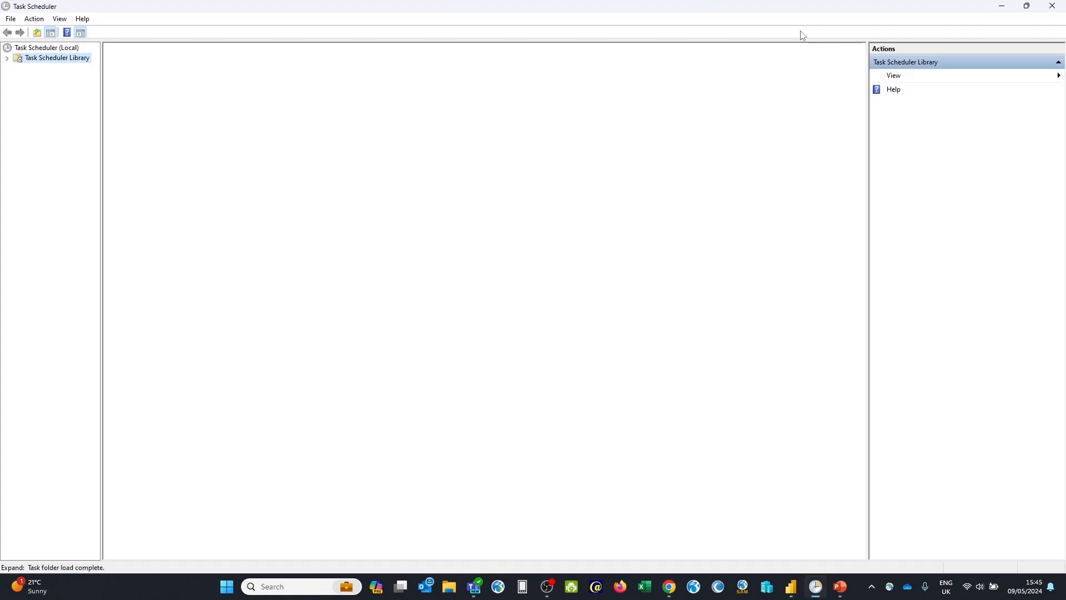
left_click(56, 138)
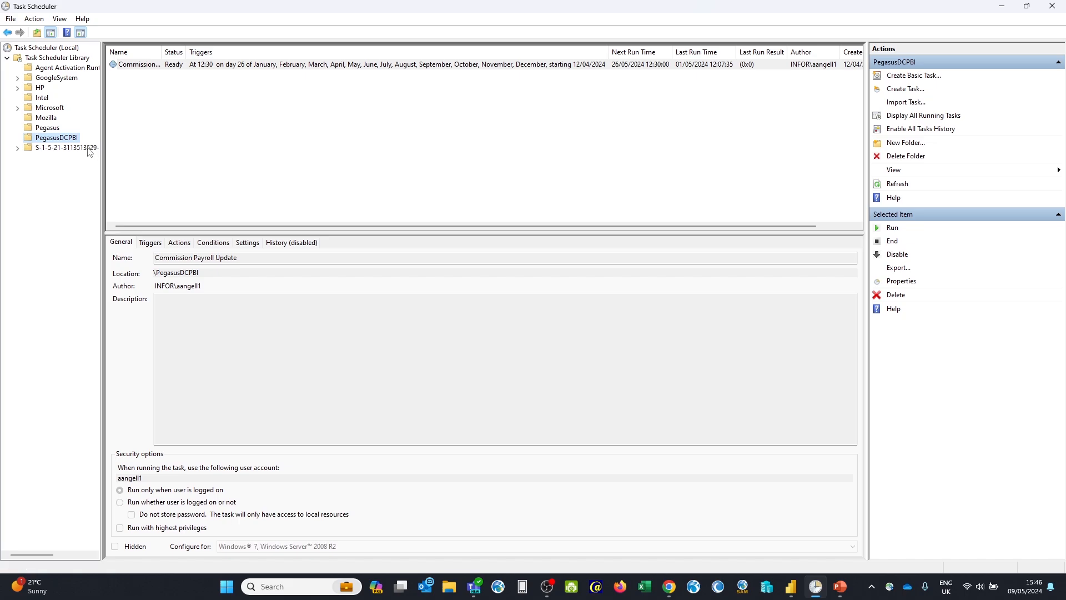
left_click(144, 66)
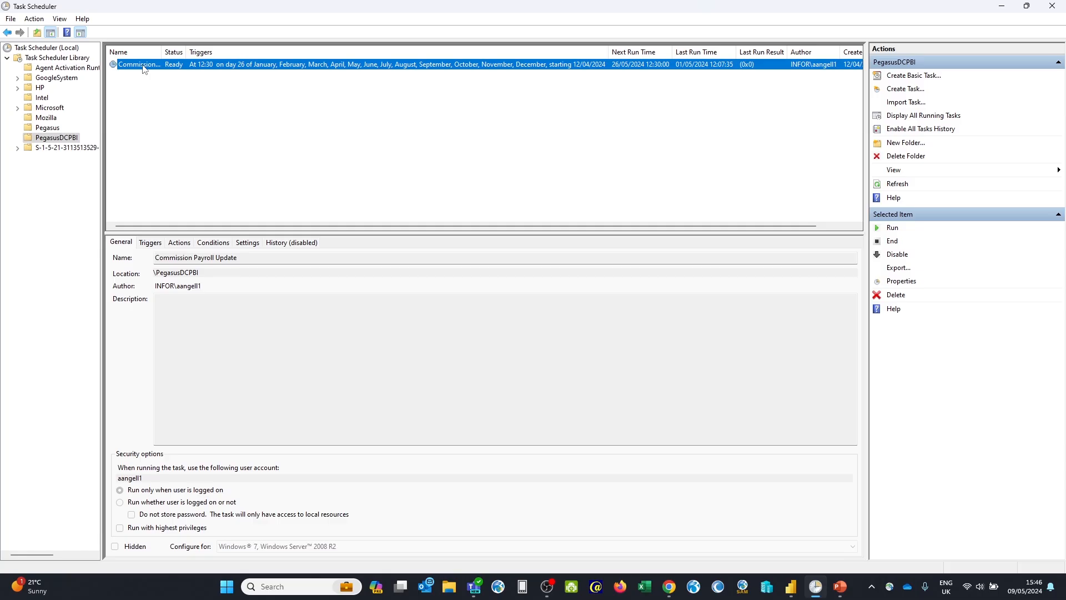
right_click(210, 70)
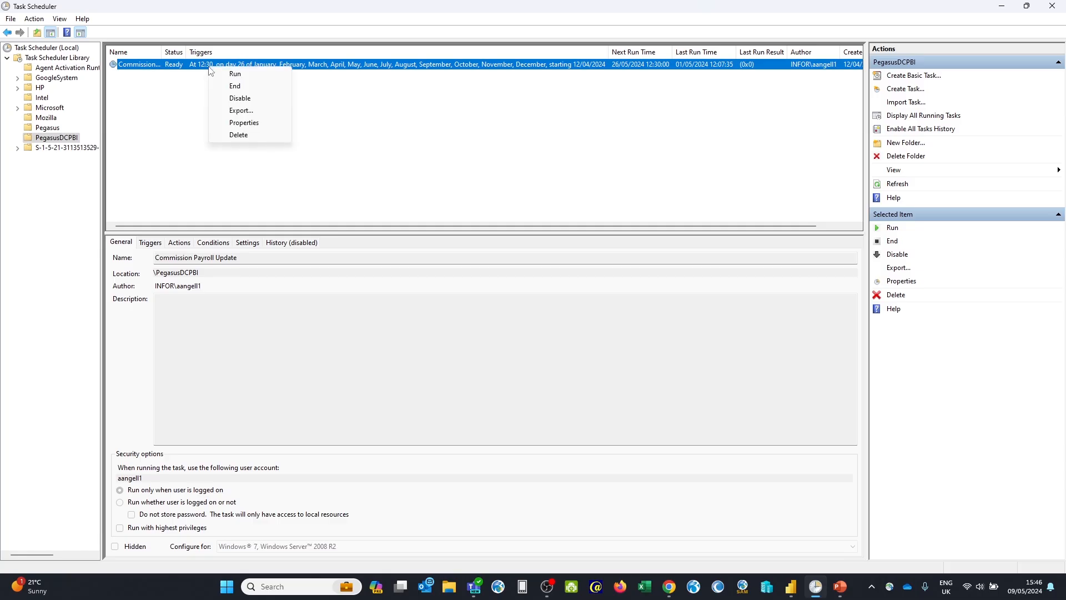
left_click(235, 74)
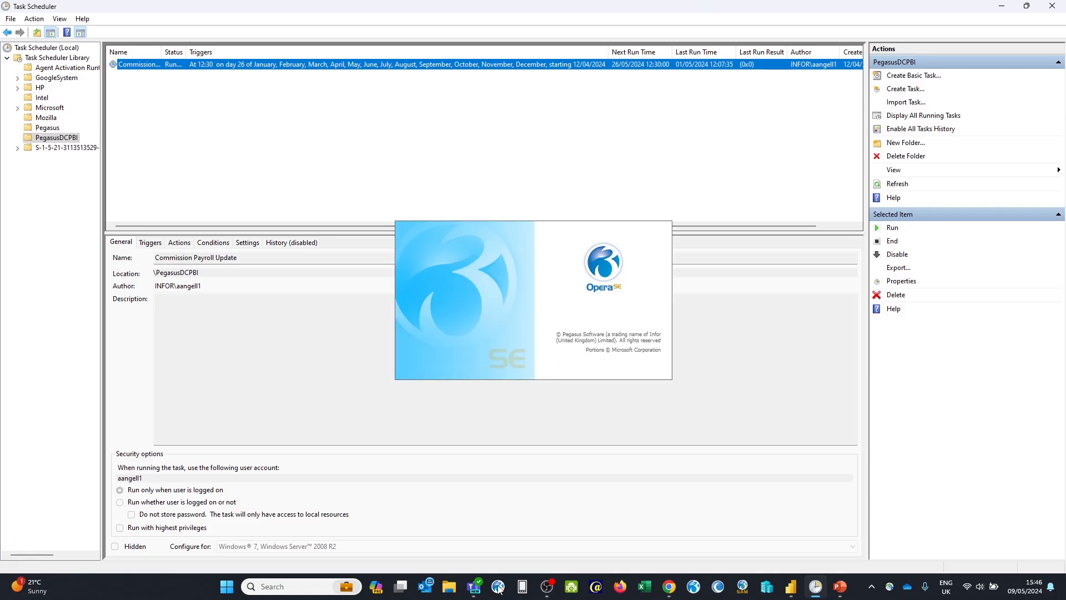
Step: Log on to Pegasus Opera 3 SQL Server Edition and open Payroll Processing for the Monthly group
key("Return")
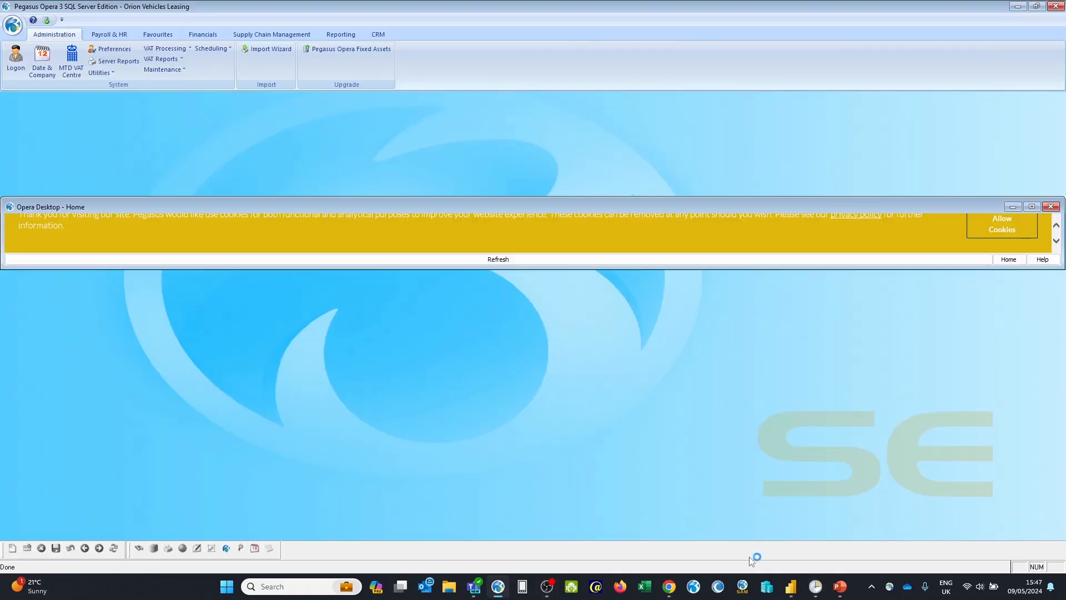
left_click(113, 34)
left_click(21, 57)
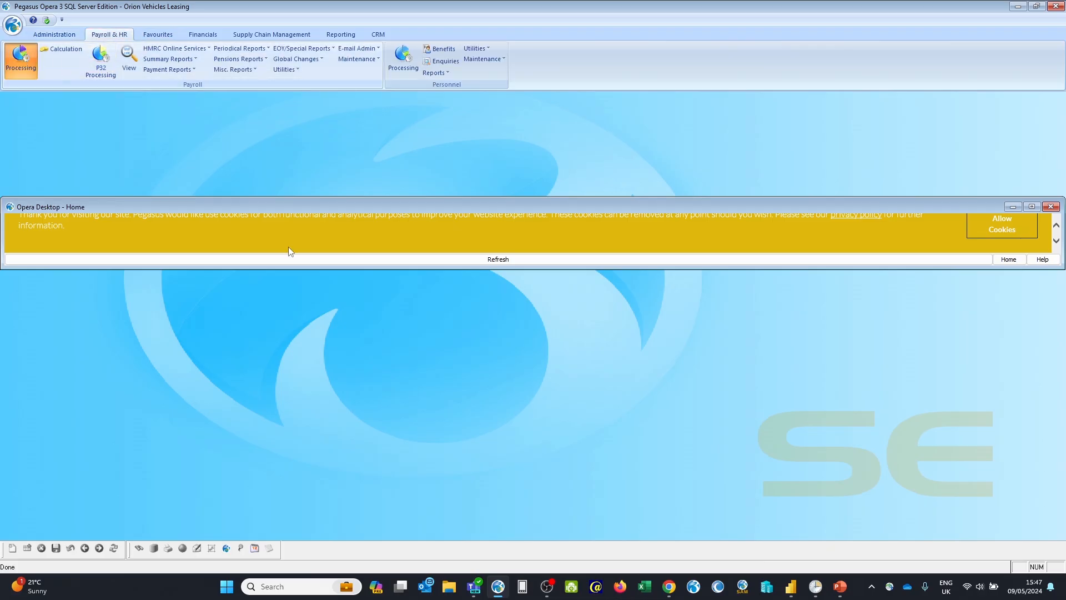
left_click(670, 587)
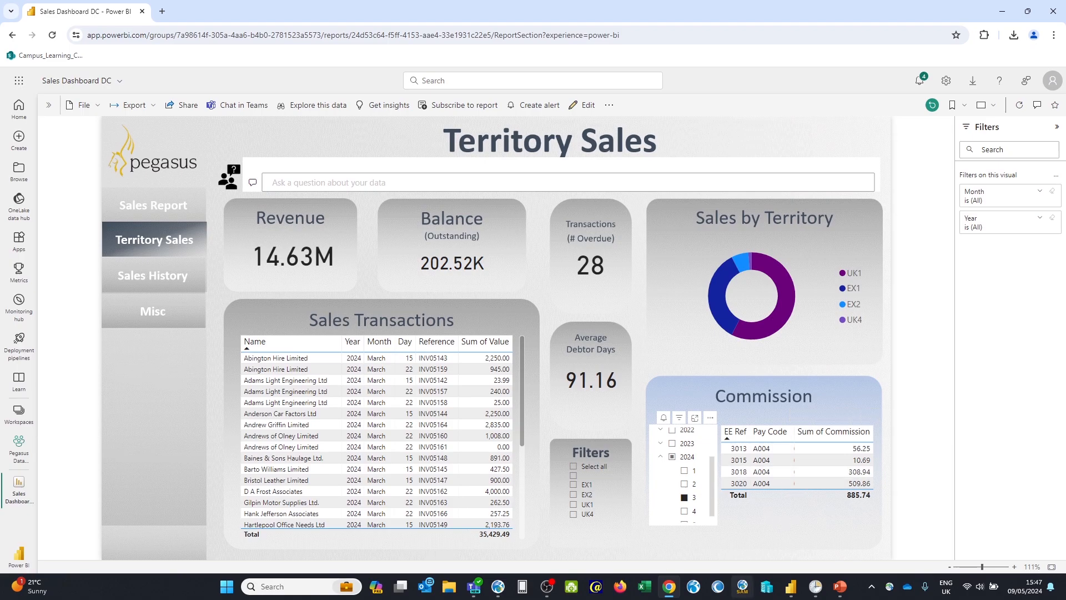
left_click(498, 588)
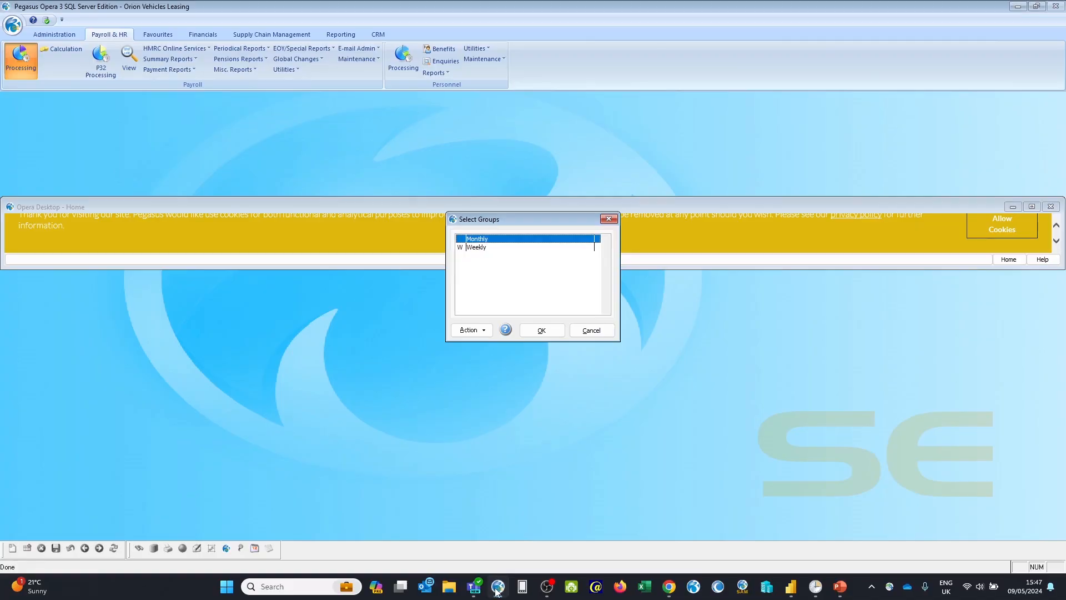
double_click(510, 239)
left_click(540, 331)
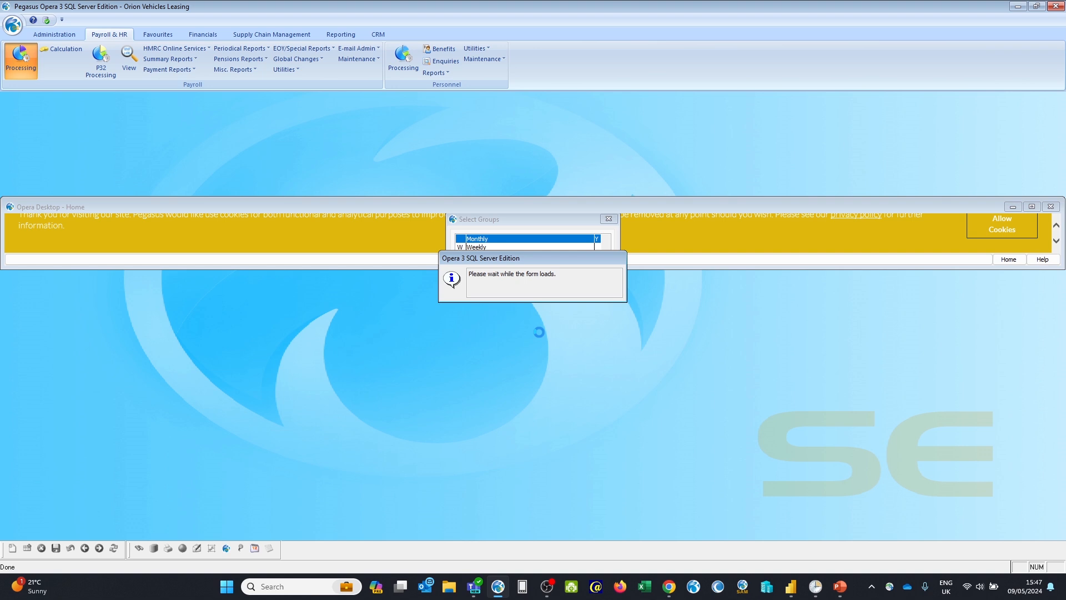
Step: Look up the employee from the last row of the Commission table and check their temporary Commission value in Payment & Deductions
type("3020")
key("Return")
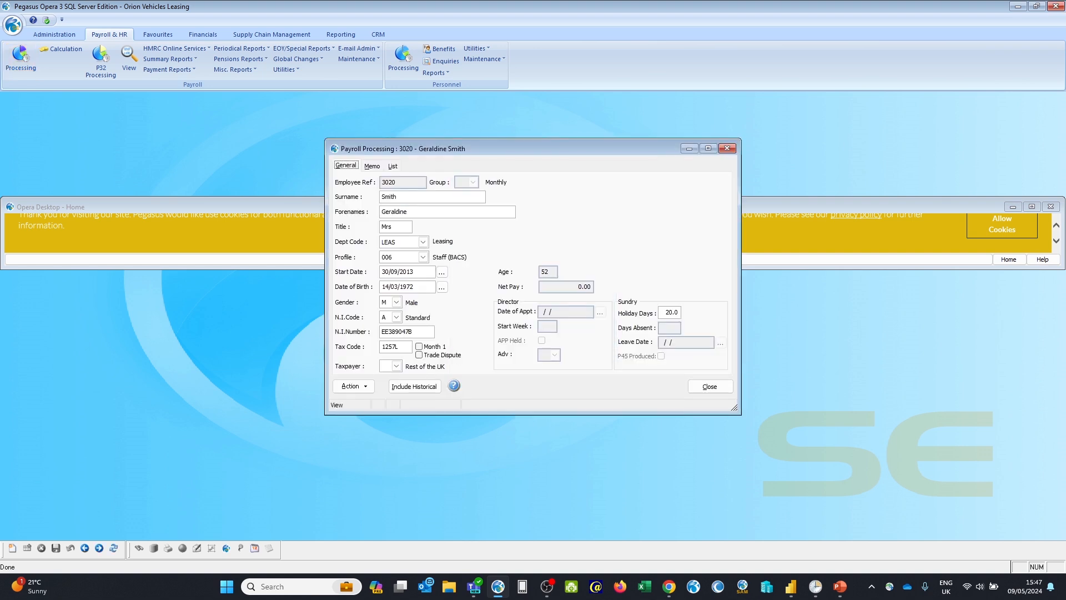
key("Page_Down")
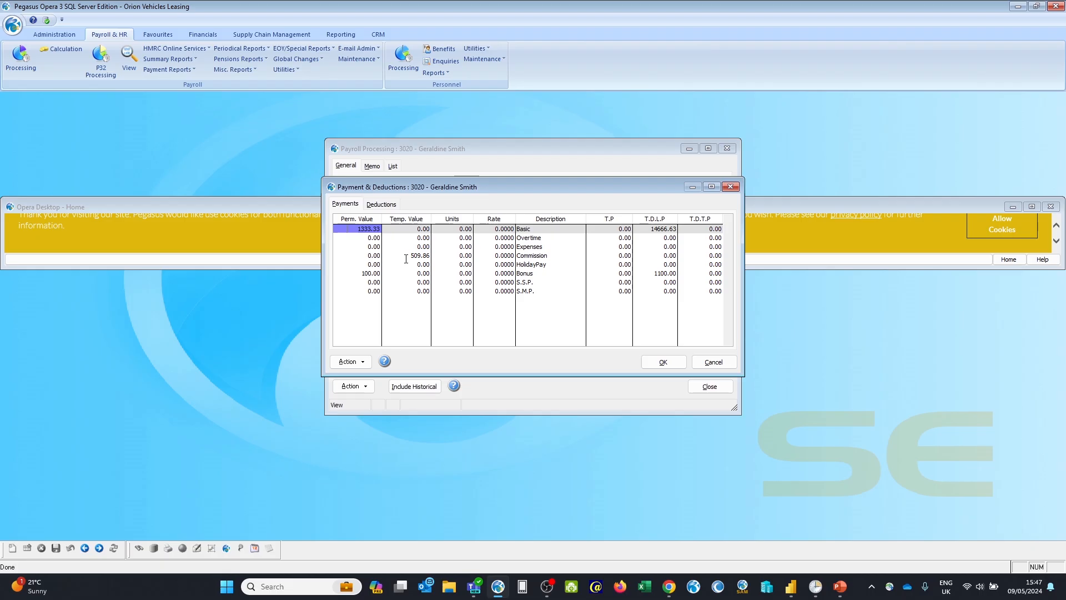
left_click(406, 256)
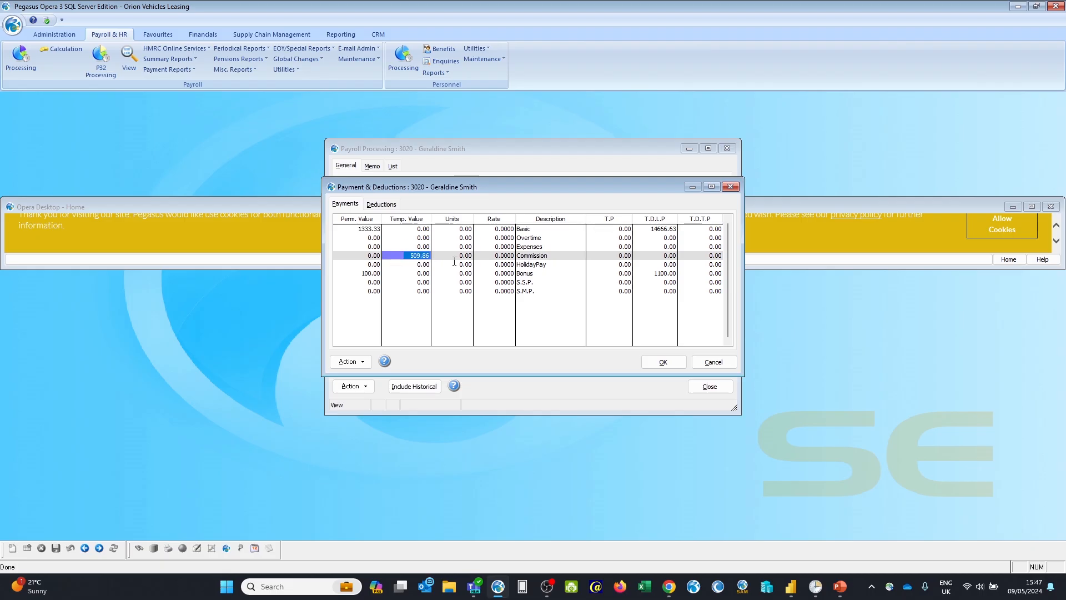